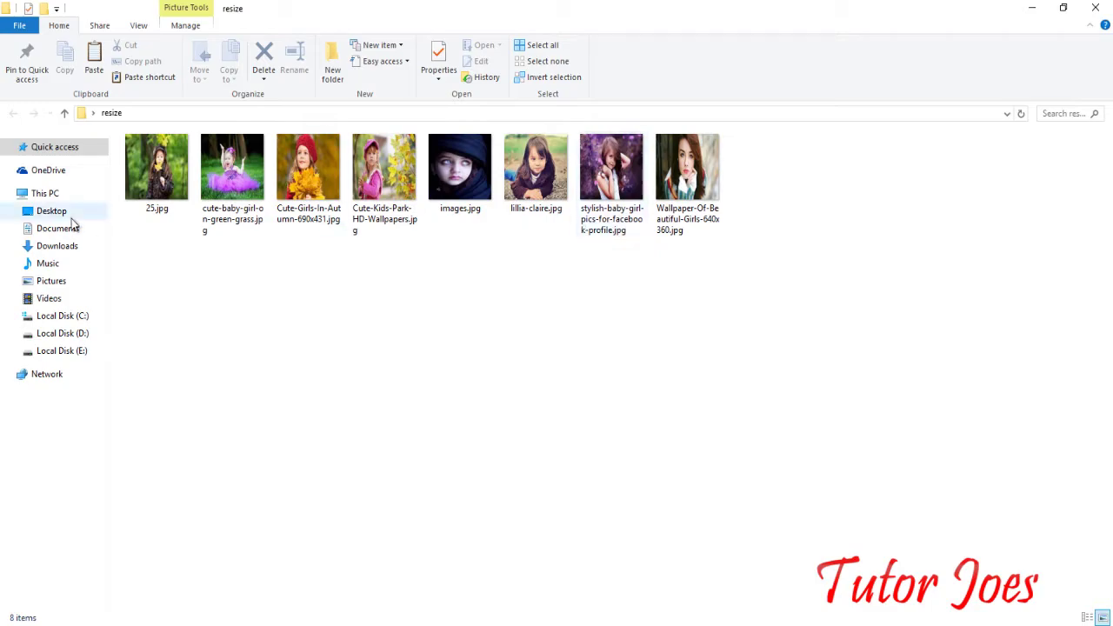
# Preview 25.jpg and its neighbouring photos in the photo viewer, then close the viewer
pyautogui.click(150, 193)
pyautogui.doubleClick(150, 193)
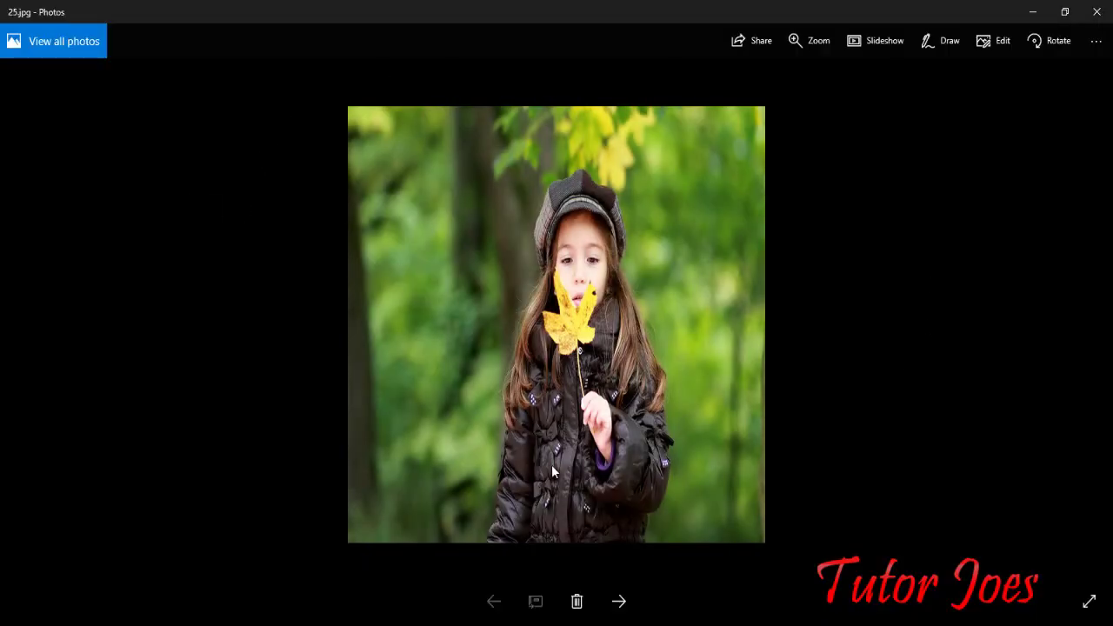
pyautogui.press('Right')
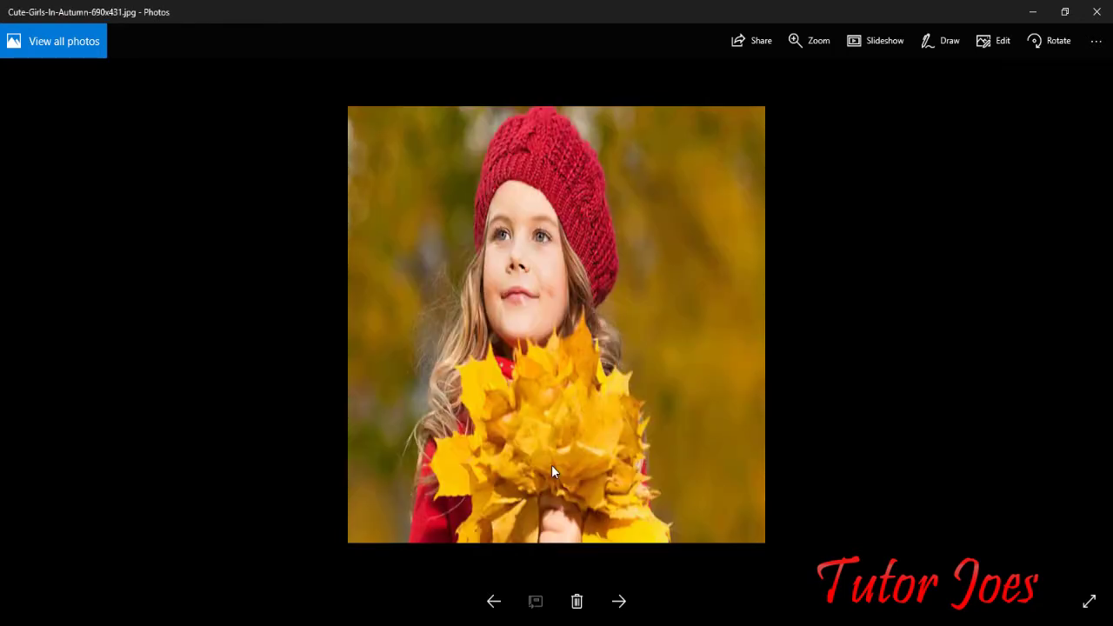
pyautogui.press('Right')
pyautogui.press('Left')
pyautogui.press('Left')
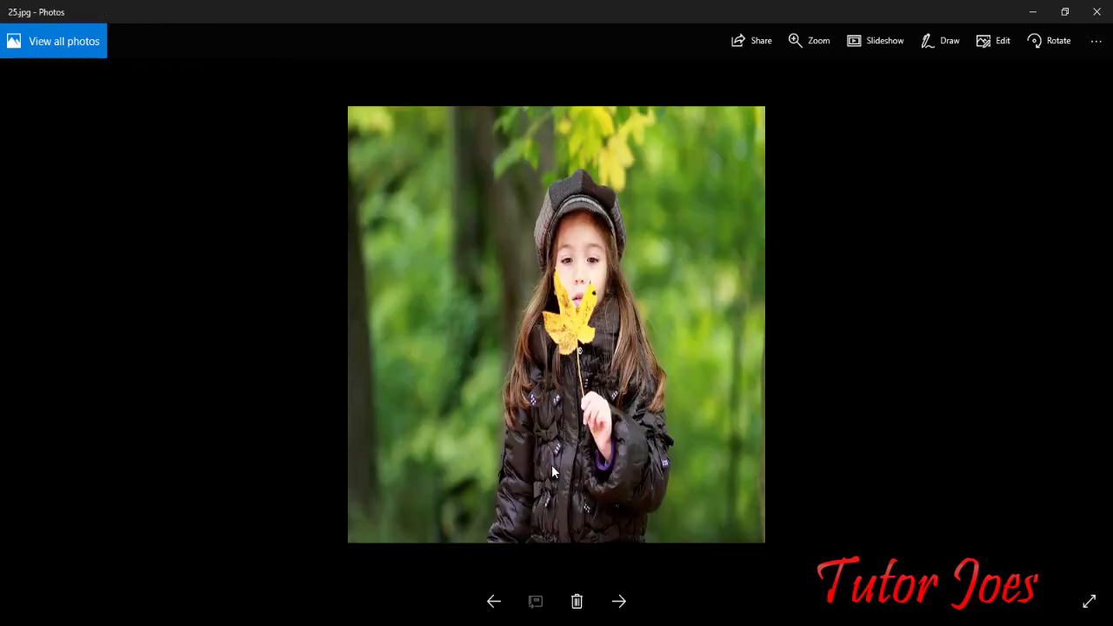
pyautogui.click(1096, 12)
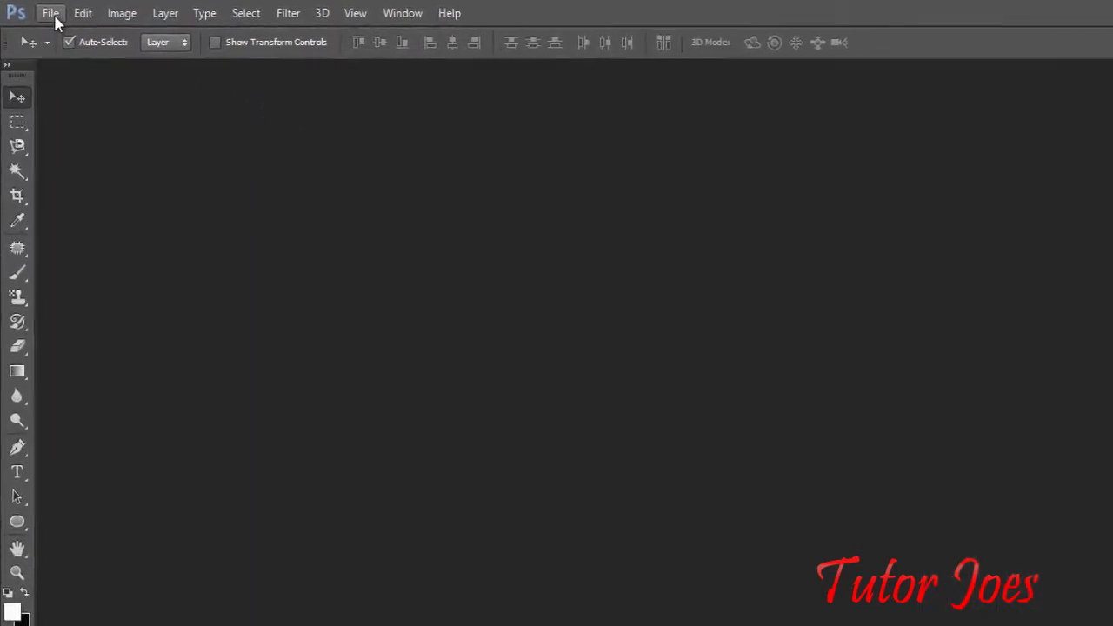
# Open the baby-on-green-grass photo in Photoshop and convert its Background to Layer 0
pyautogui.click(38, 9)
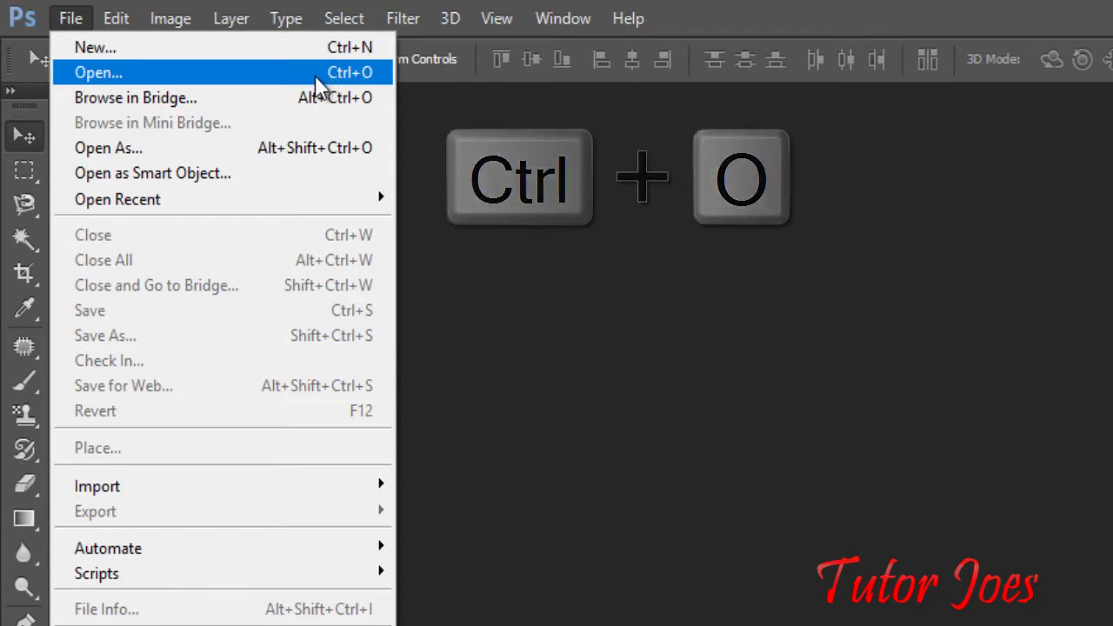
pyautogui.click(278, 76)
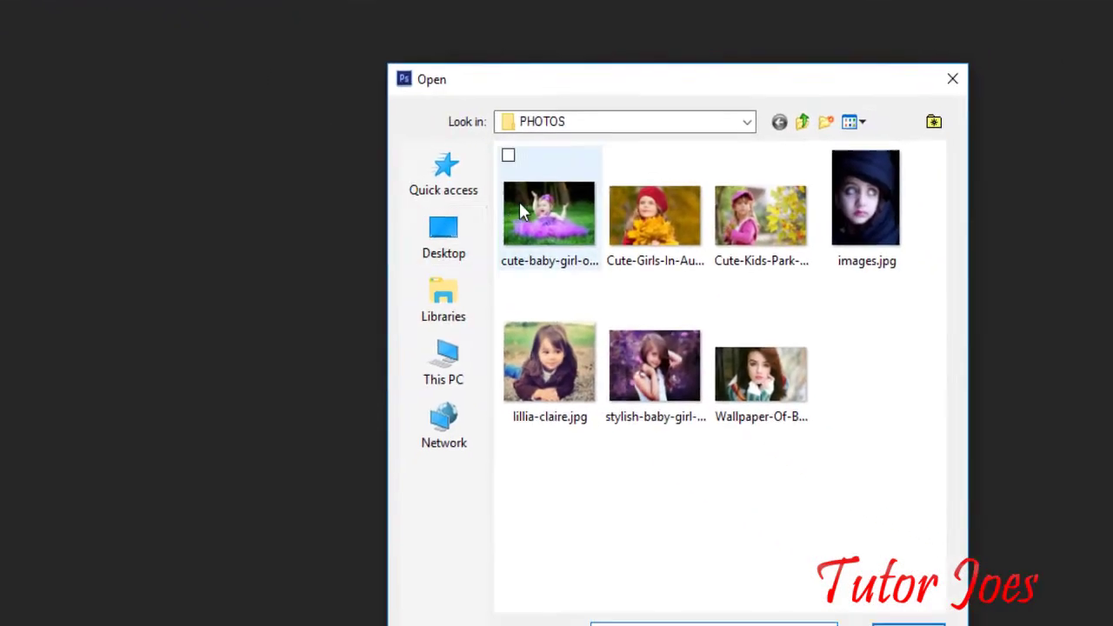
pyautogui.doubleClick(535, 218)
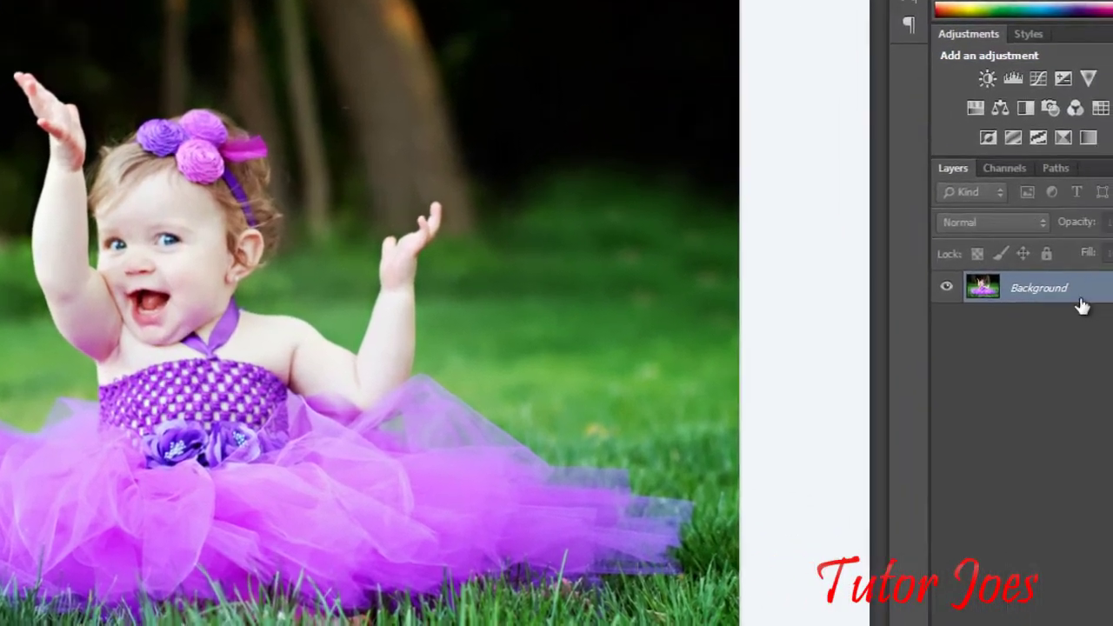
pyautogui.doubleClick(1014, 279)
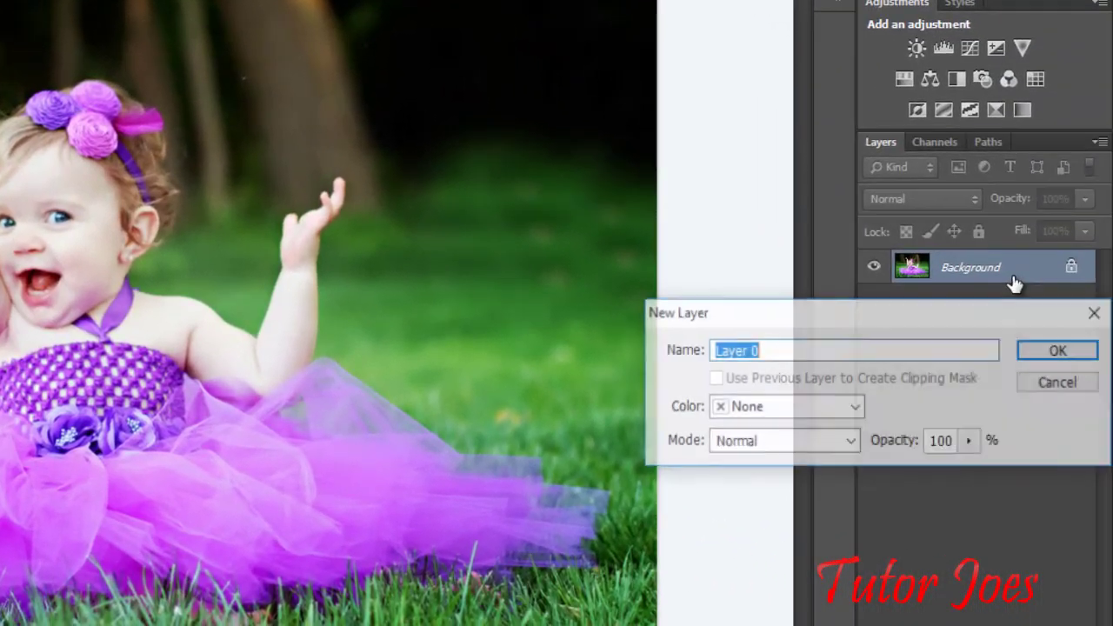
pyautogui.press('Return')
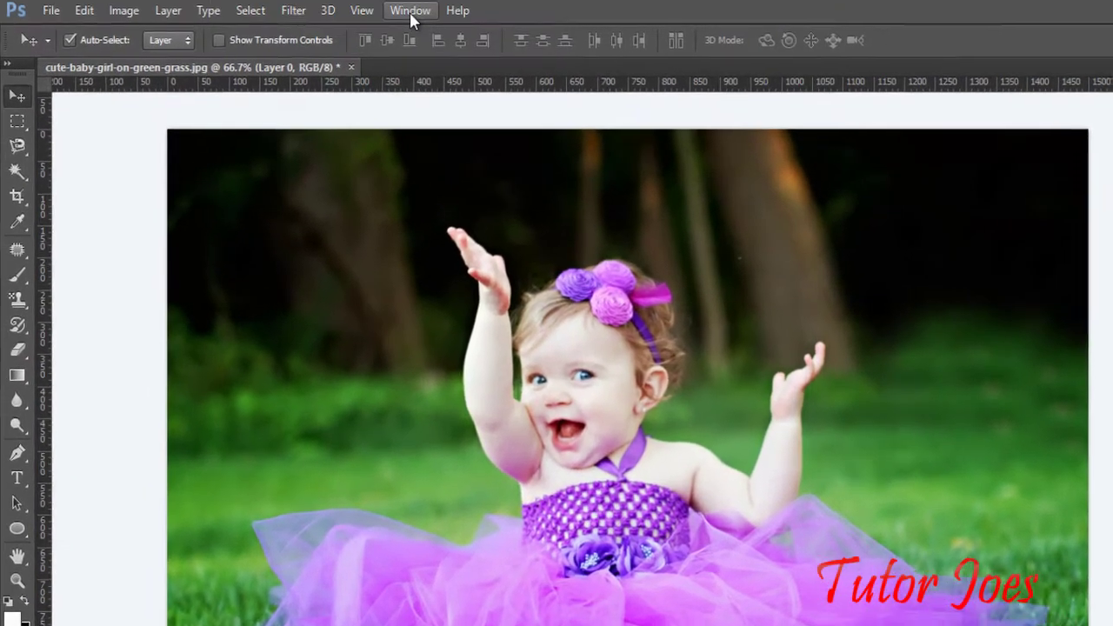
# Show the Actions panel and create a new action set named 'image'
pyautogui.click(411, 14)
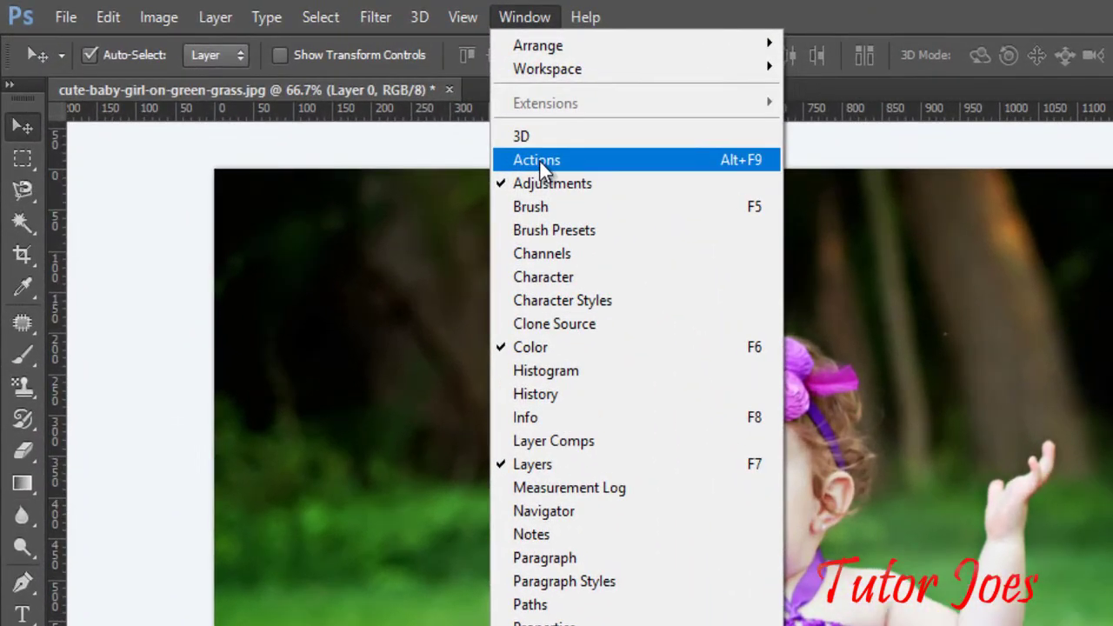
pyautogui.click(539, 162)
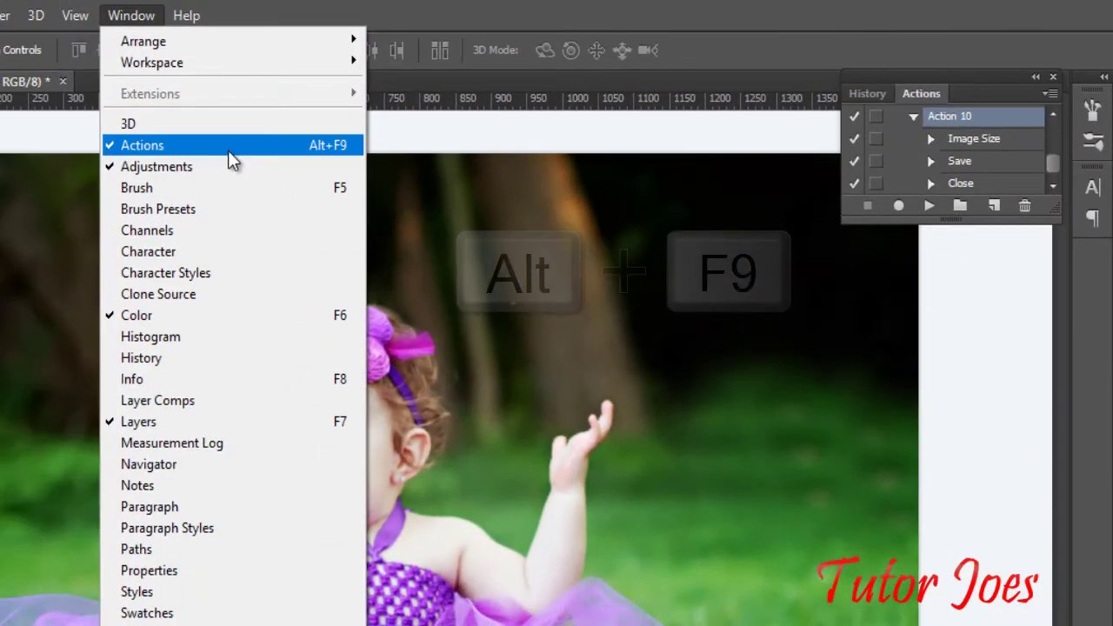
pyautogui.click(563, 146)
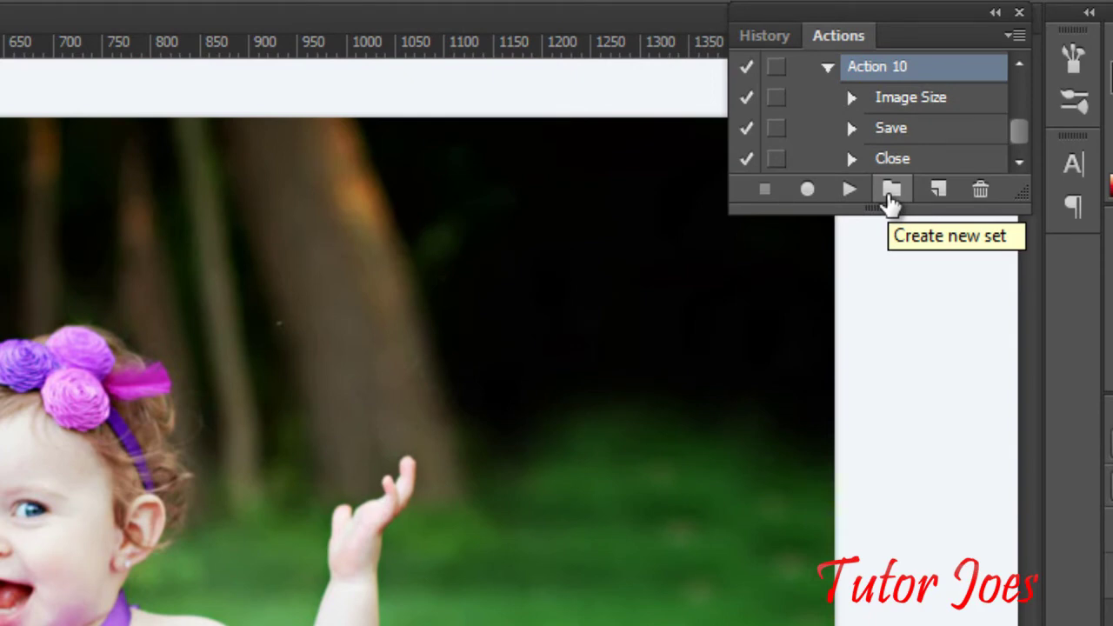
pyautogui.click(890, 193)
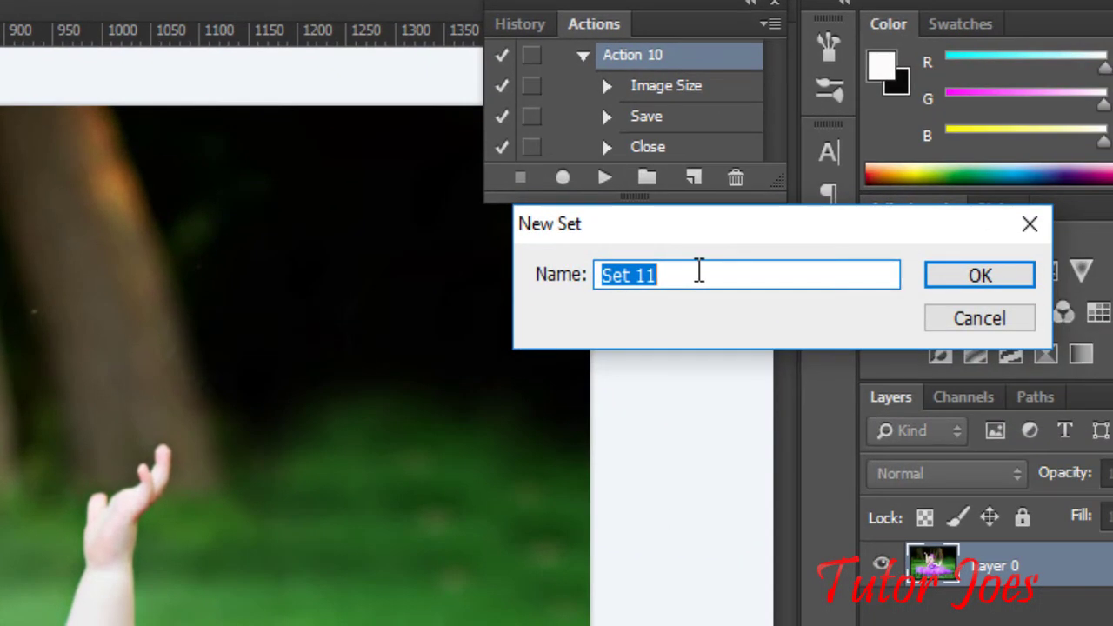
pyautogui.press('BackSpace')
pyautogui.write('image')
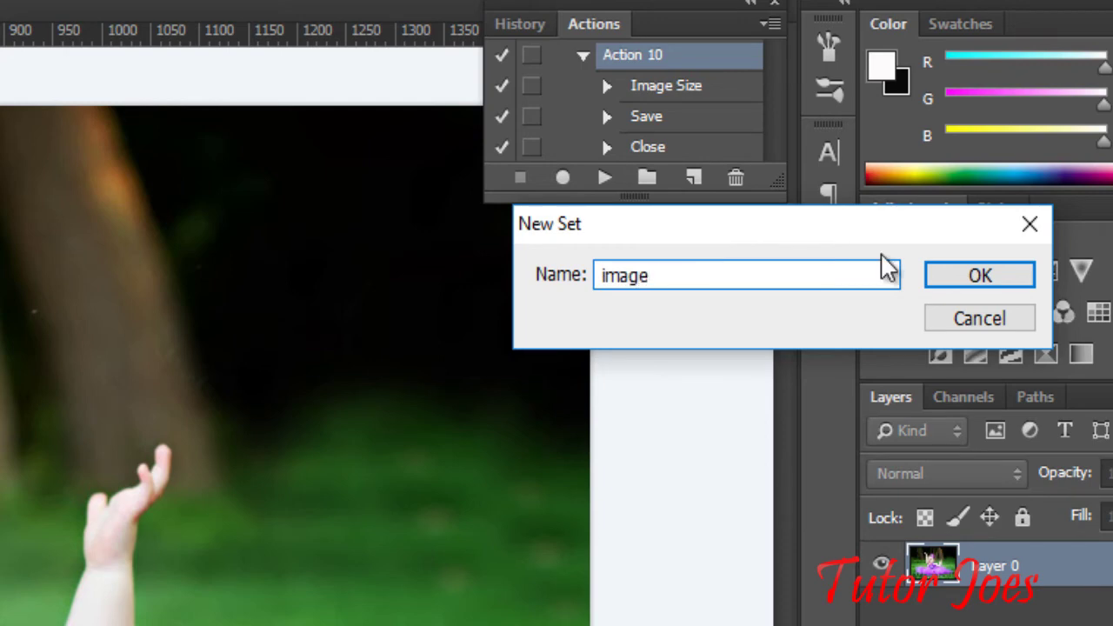
pyautogui.click(991, 284)
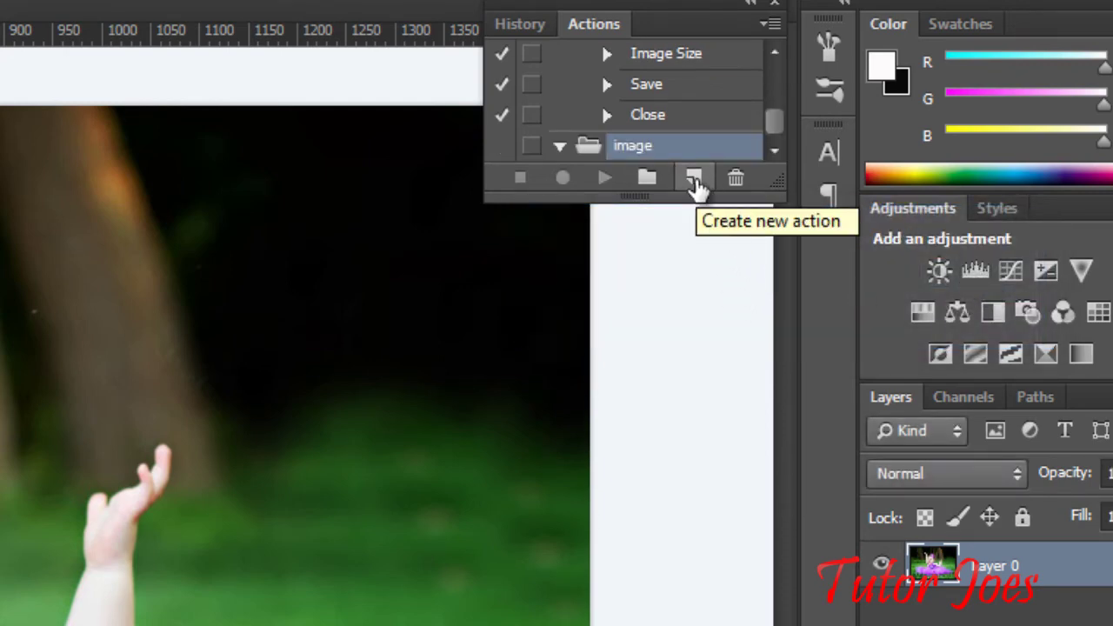
# Add a 'resize' action to the image set and start recording
pyautogui.click(694, 180)
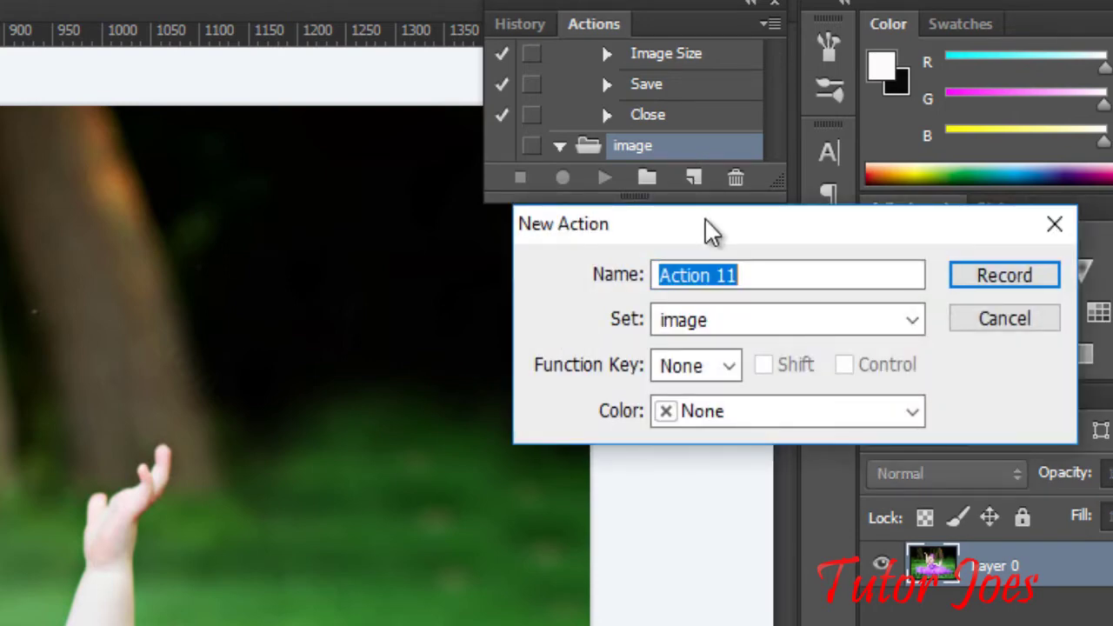
pyautogui.write('resize')
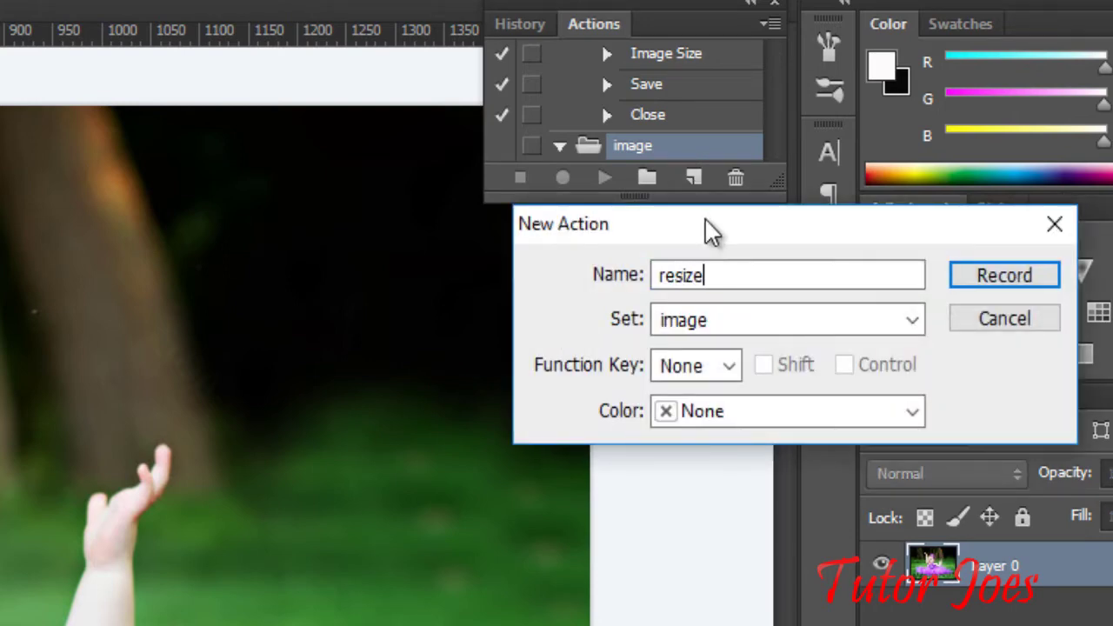
pyautogui.click(1038, 284)
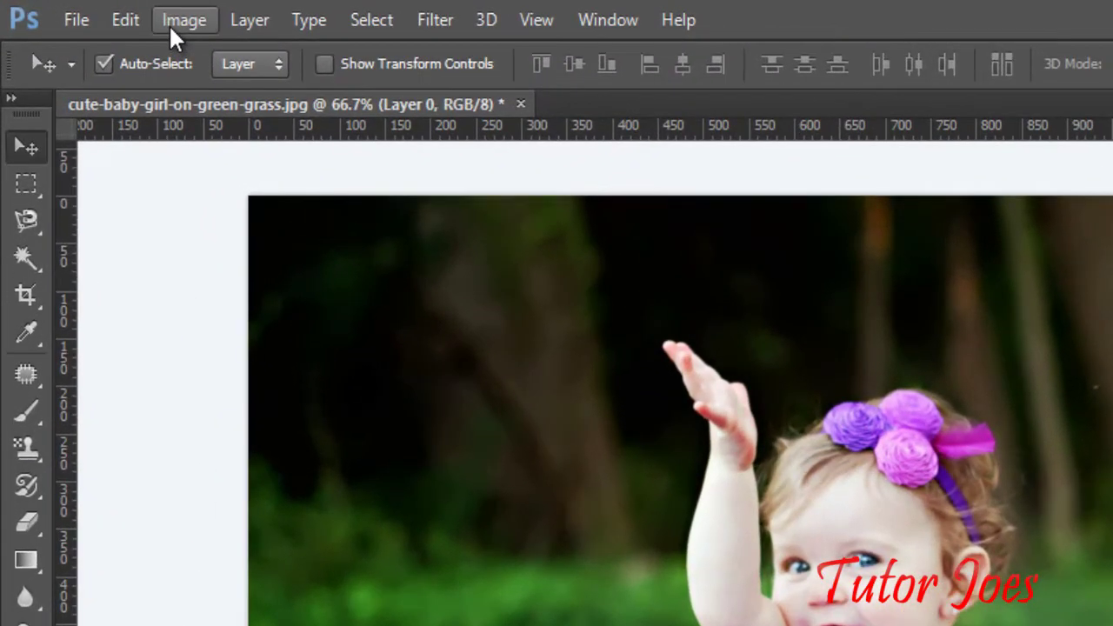
# Resize the photo to 600 × 600 pixels via Image Size, then begin Save As
pyautogui.click(99, 11)
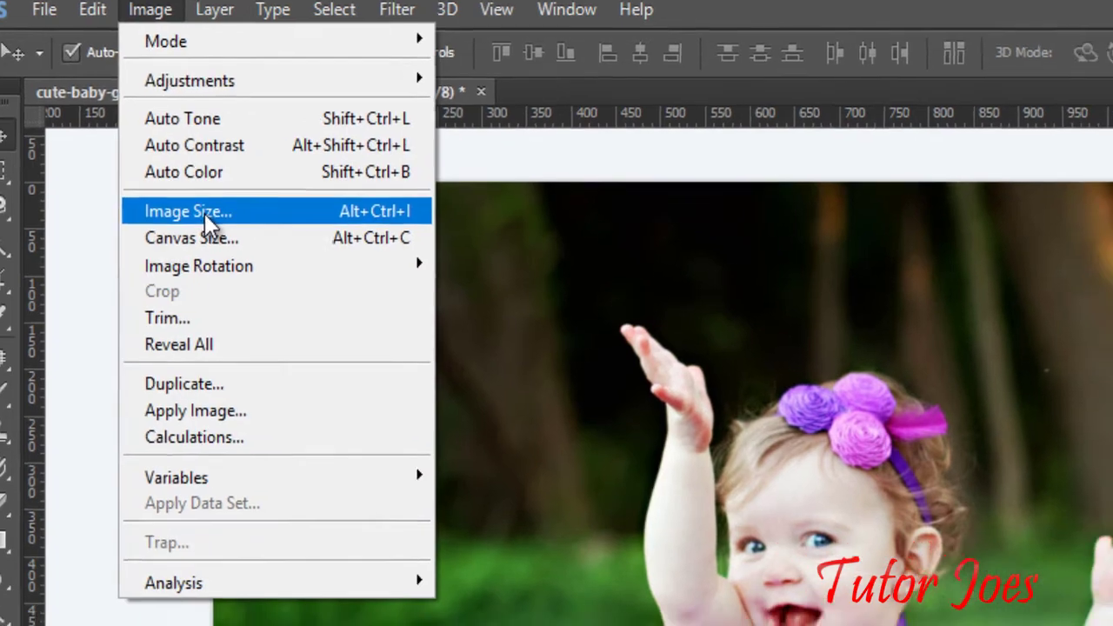
pyautogui.click(204, 212)
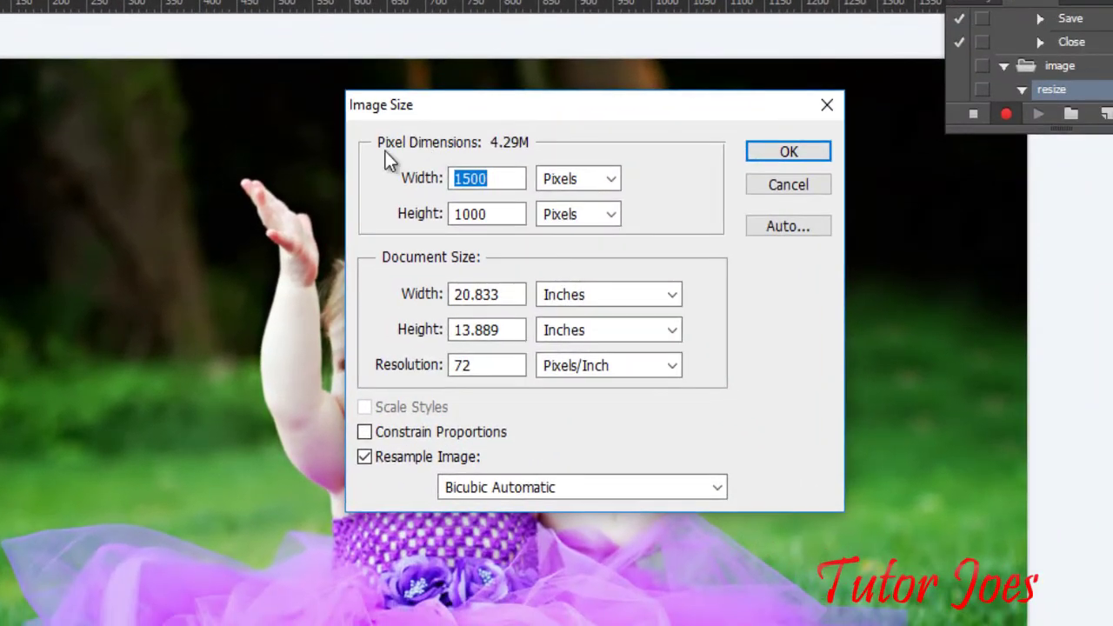
pyautogui.write('600')
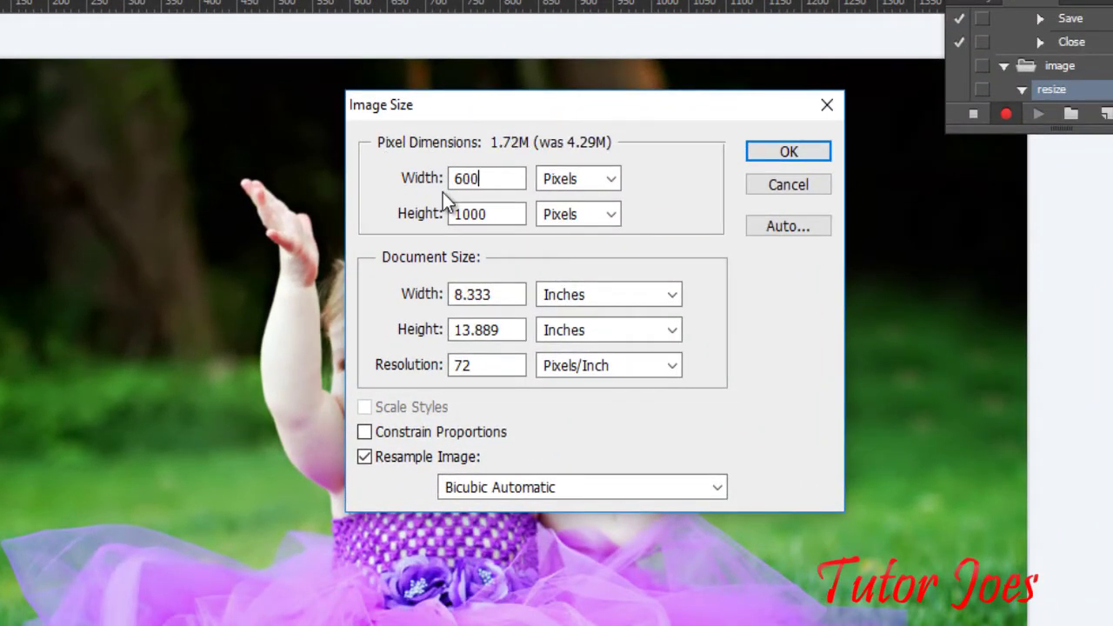
pyautogui.doubleClick(488, 215)
pyautogui.write('600')
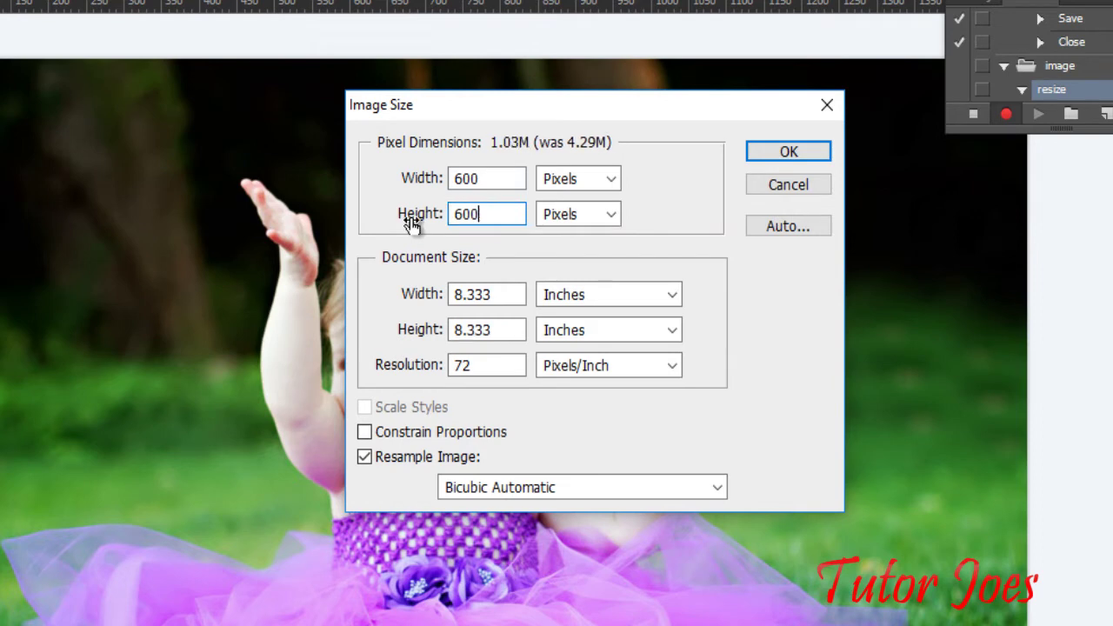
pyautogui.click(787, 157)
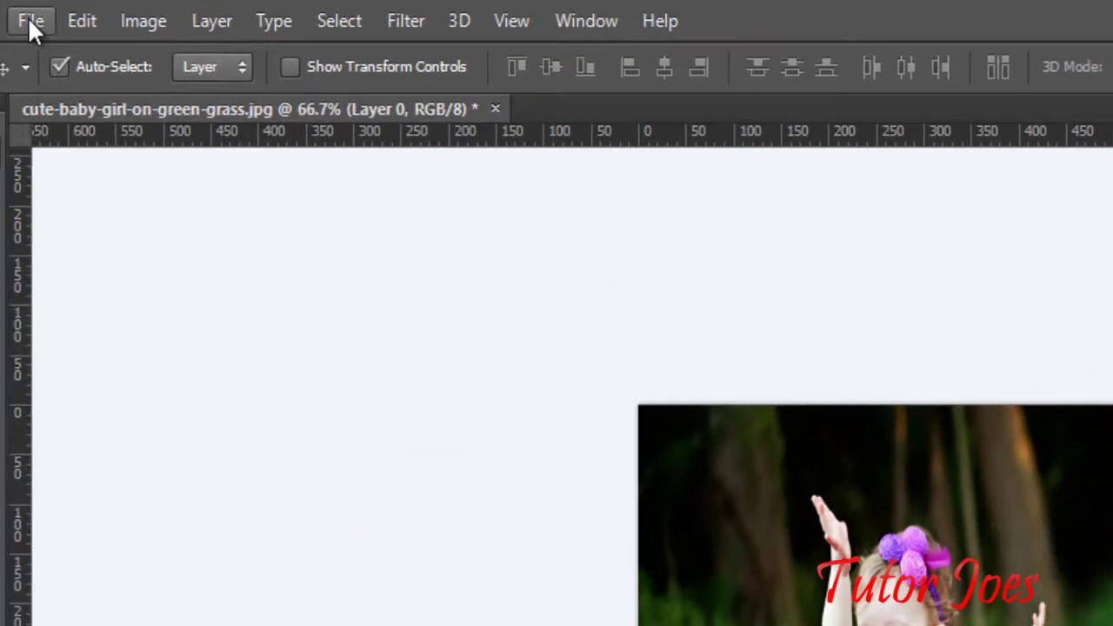
pyautogui.click(30, 21)
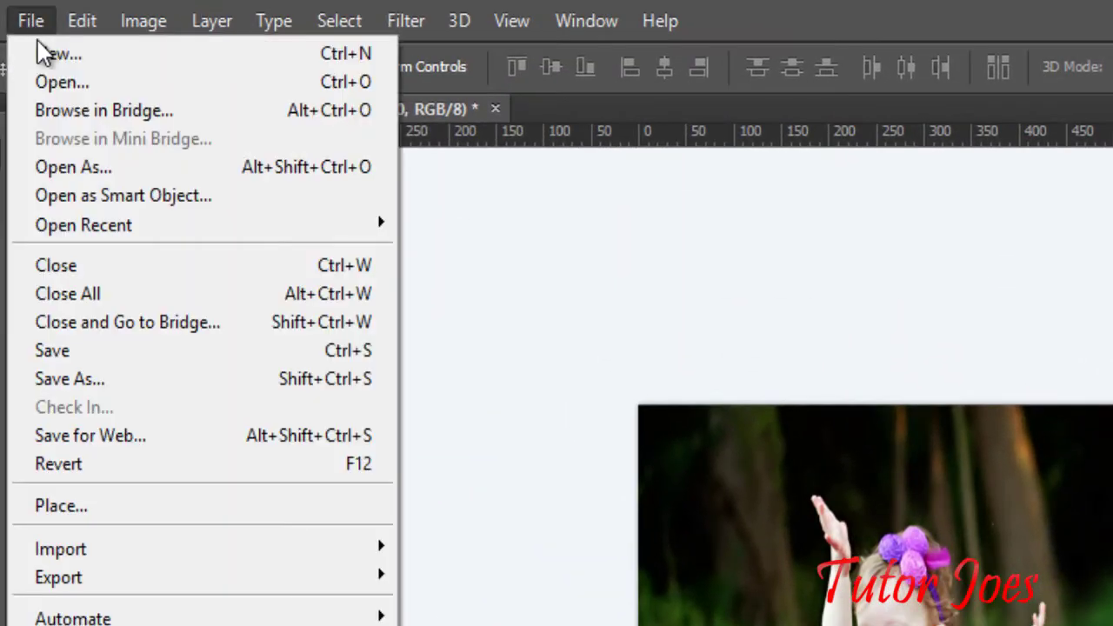
pyautogui.click(66, 378)
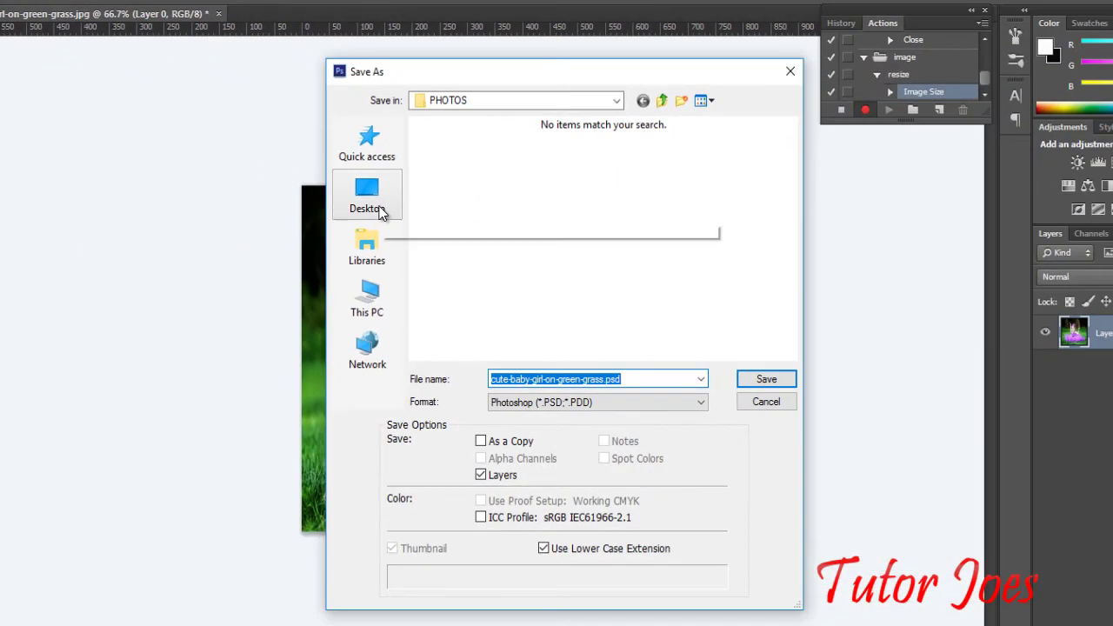
# Save the photo as JPEG '1.jpg' in the Desktop actions folder, accepting default JPEG options
pyautogui.click(378, 209)
pyautogui.doubleClick(654, 241)
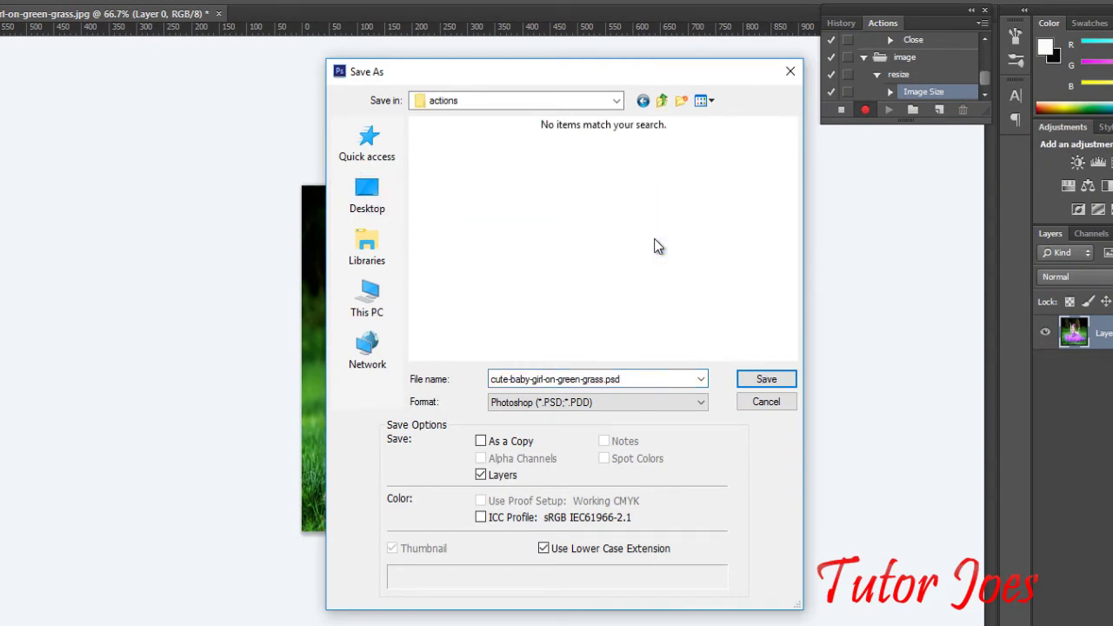
pyautogui.doubleClick(536, 378)
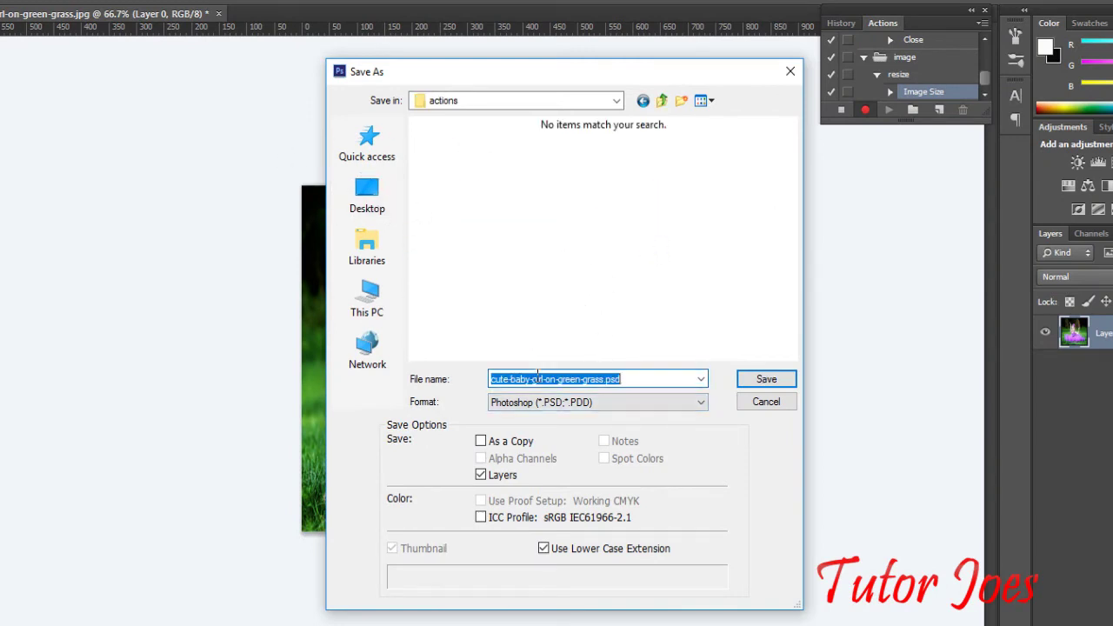
pyautogui.write('1')
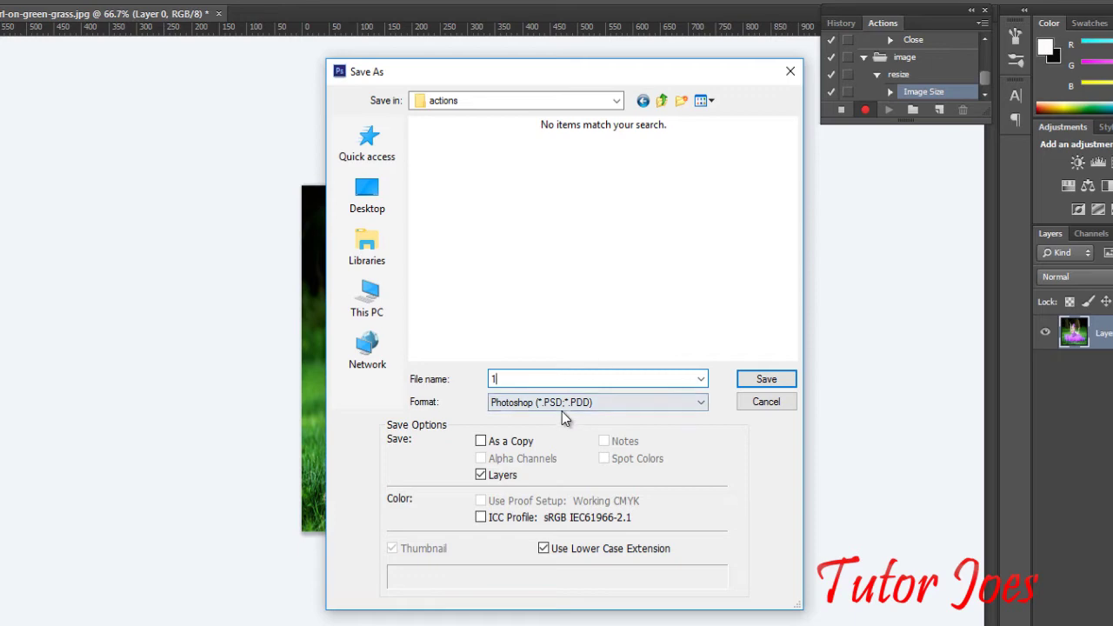
pyautogui.click(562, 410)
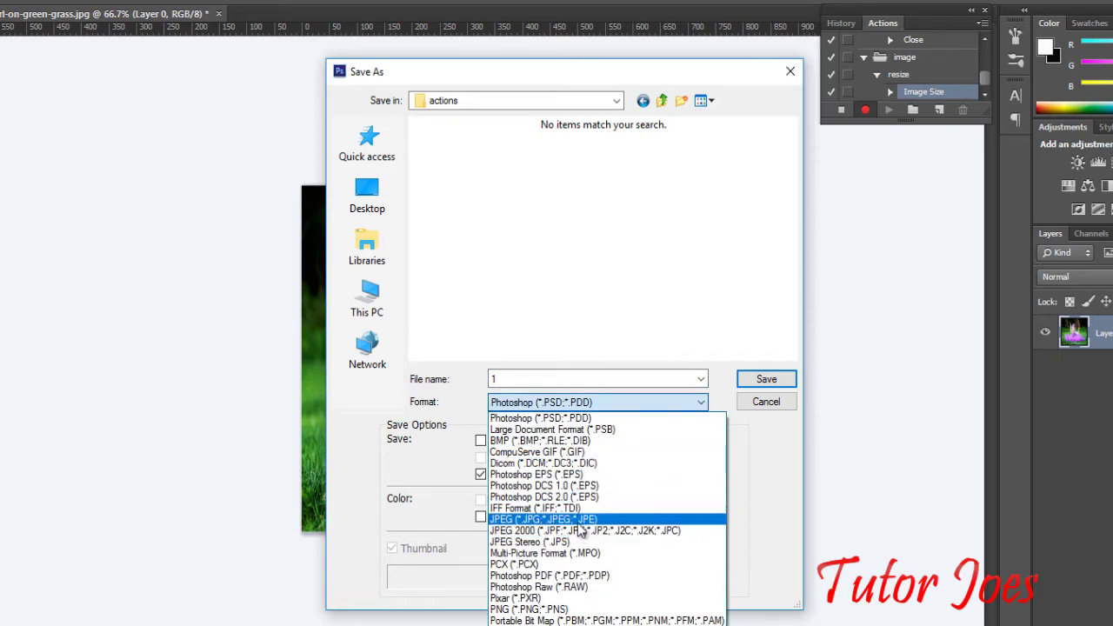
pyautogui.click(577, 519)
pyautogui.click(759, 382)
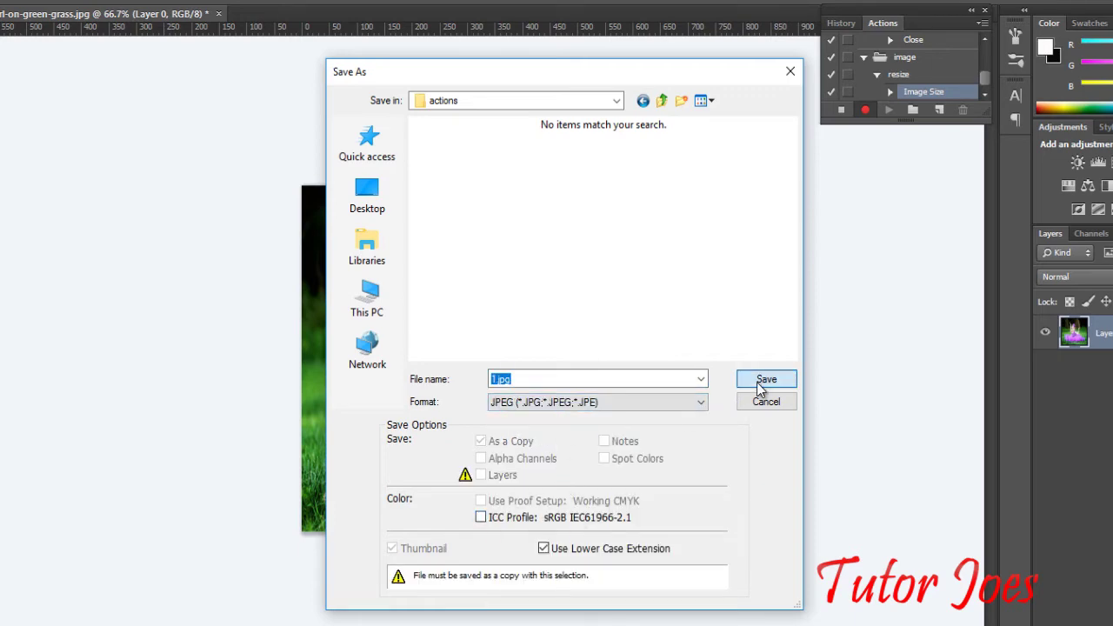
pyautogui.click(657, 151)
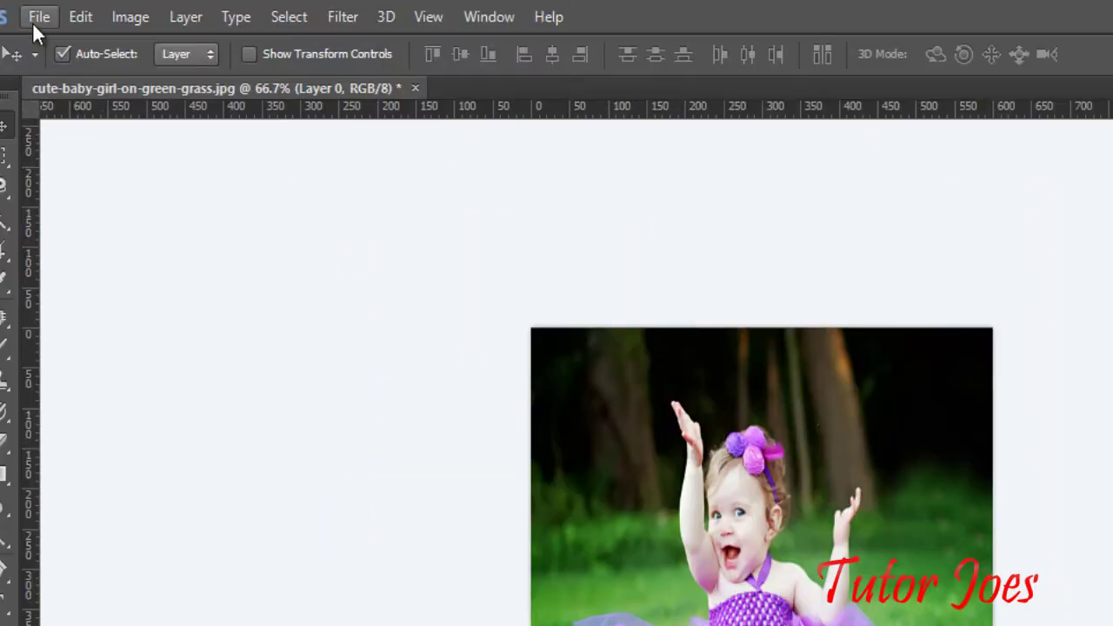
# Close the photo without saving changes and stop recording the resize action
pyautogui.click(35, 19)
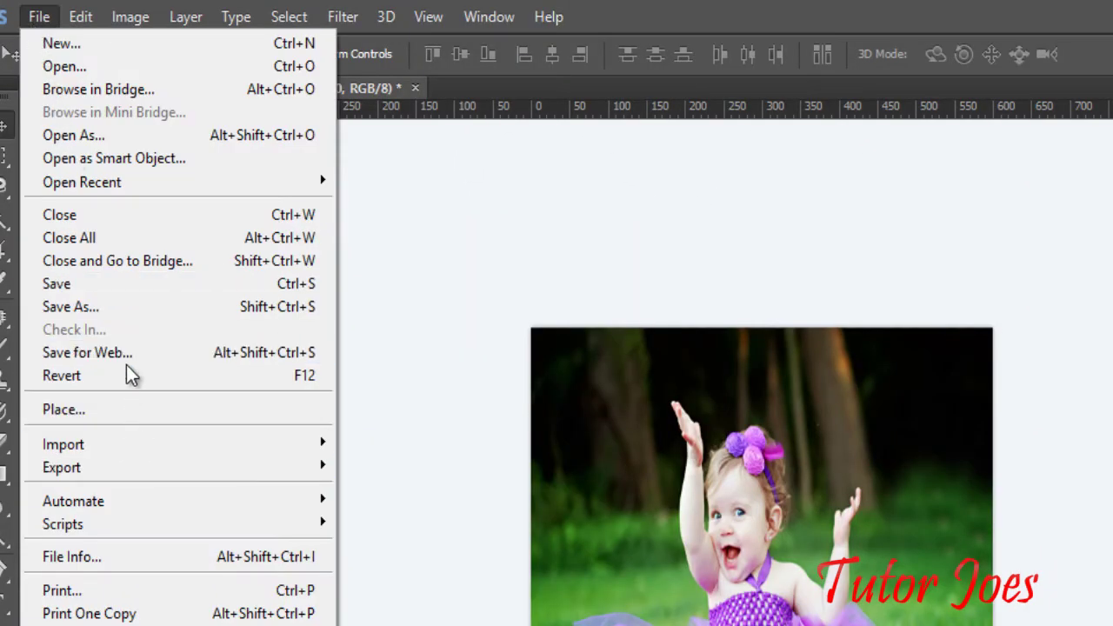
pyautogui.click(112, 217)
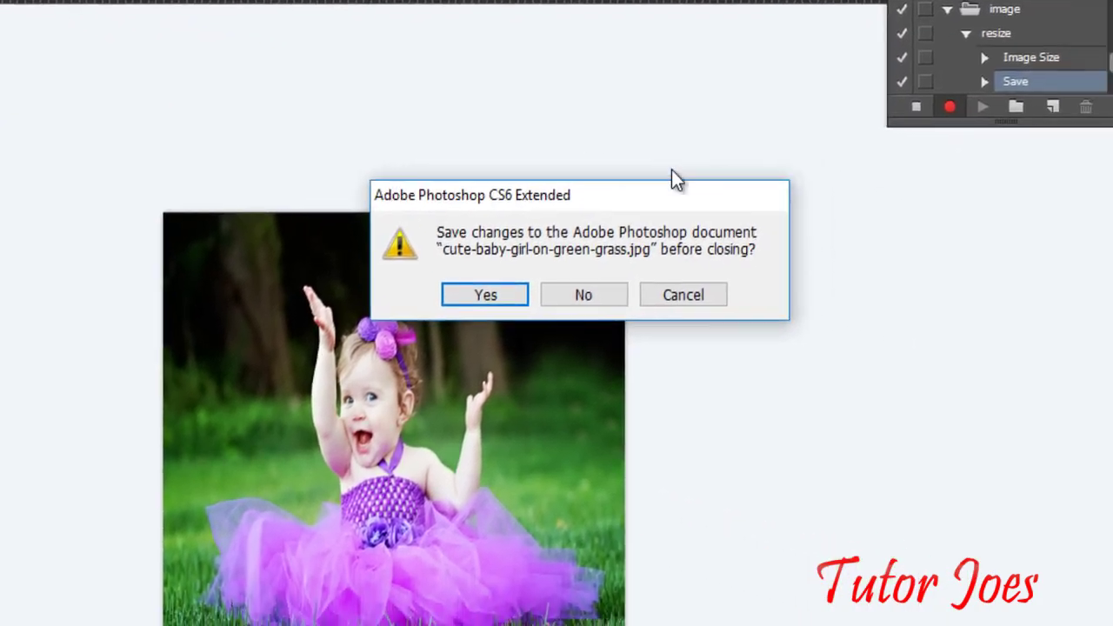
pyautogui.click(535, 290)
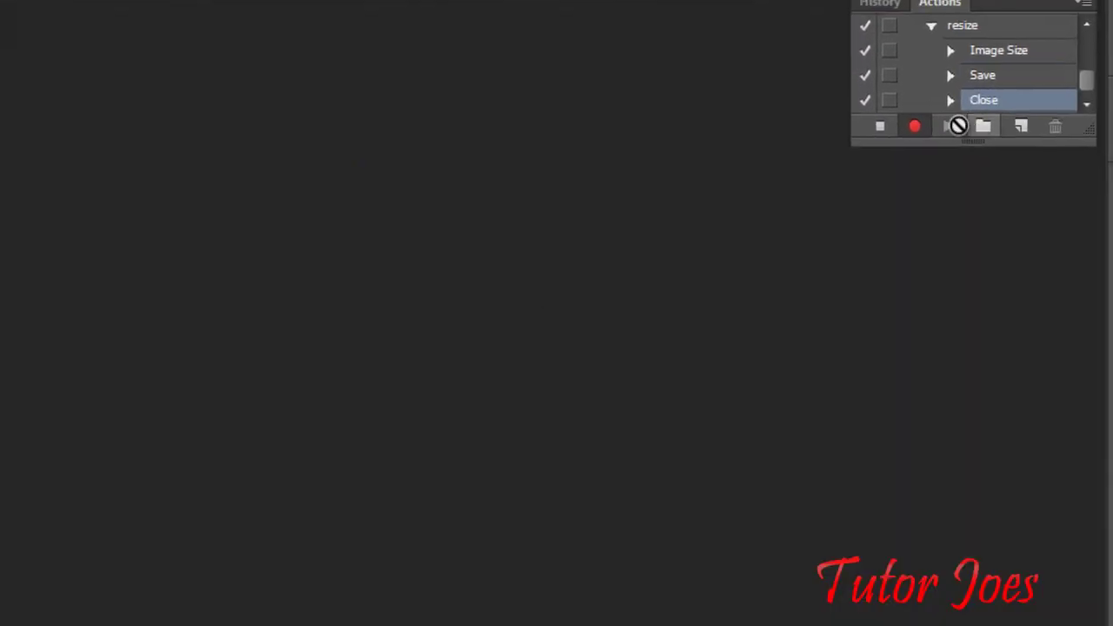
pyautogui.click(830, 173)
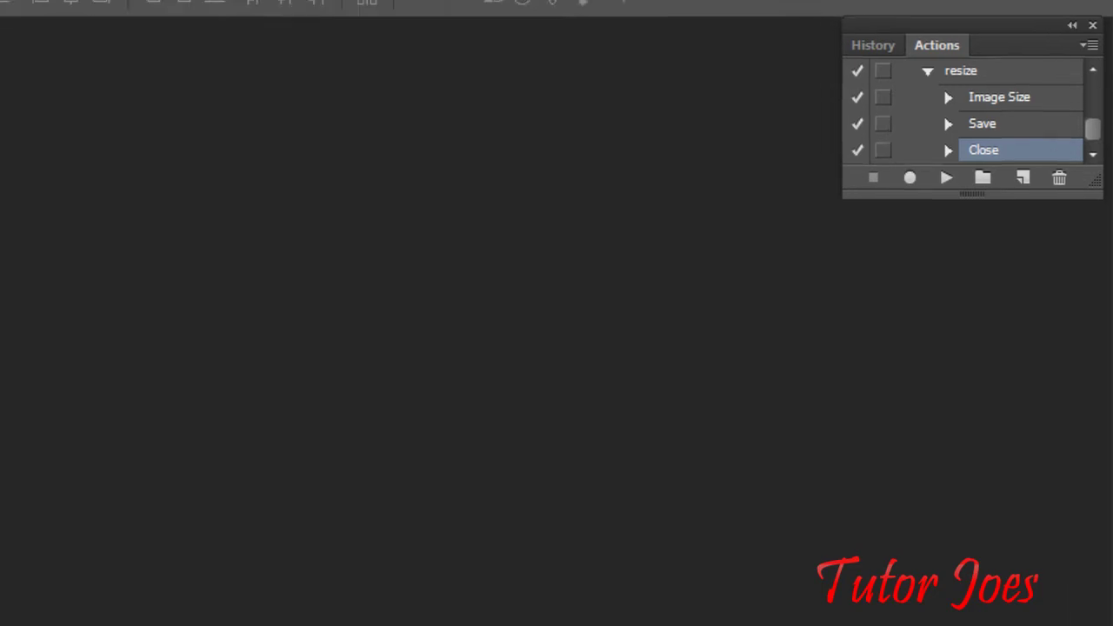
pyautogui.click(59, 14)
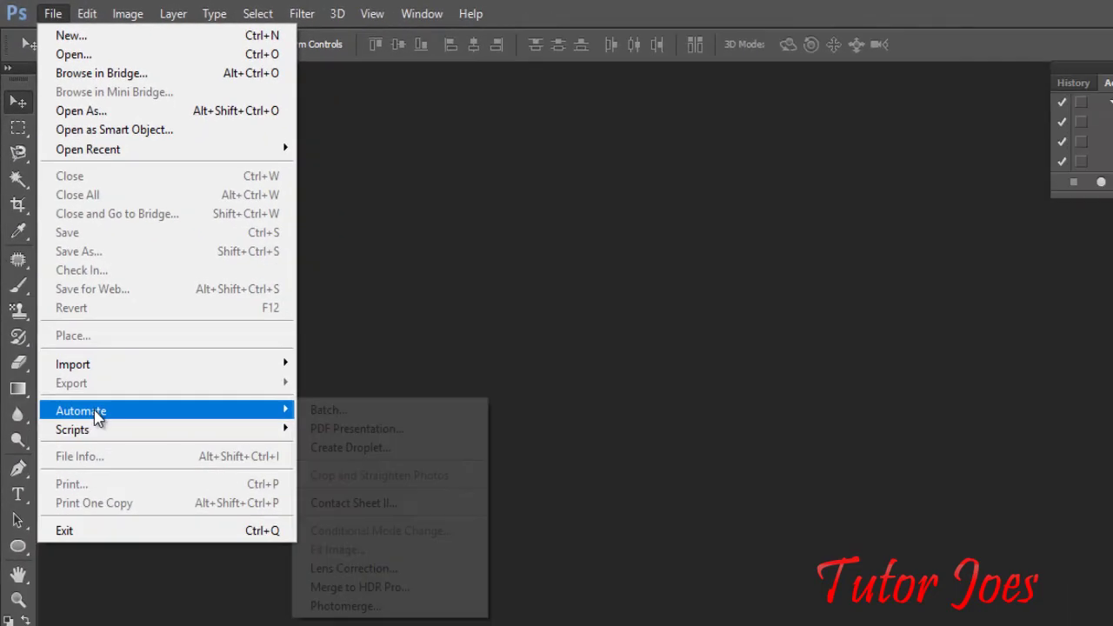
pyautogui.moveTo(81, 410)
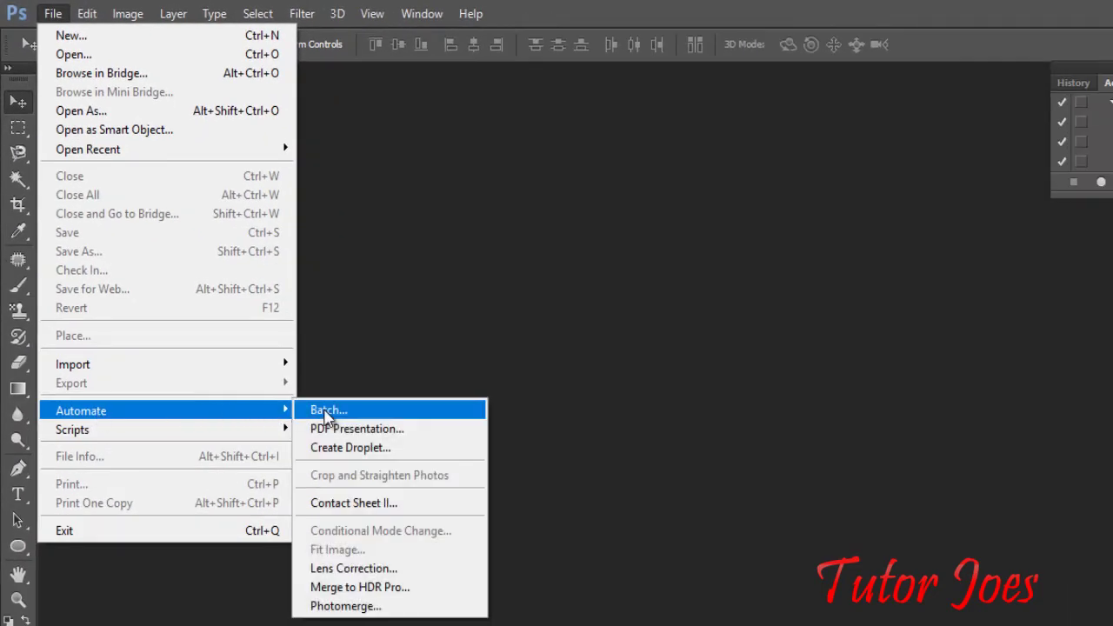
# In the Batch dialog, select the image set's resize action and PHOTOS as source folder
pyautogui.click(326, 409)
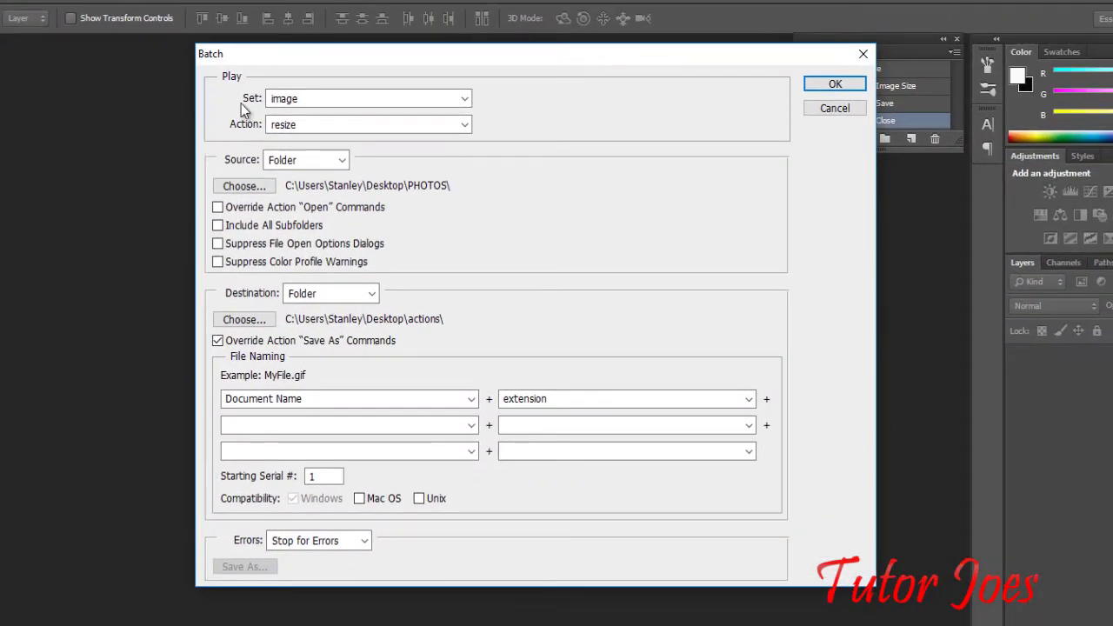
pyautogui.click(342, 100)
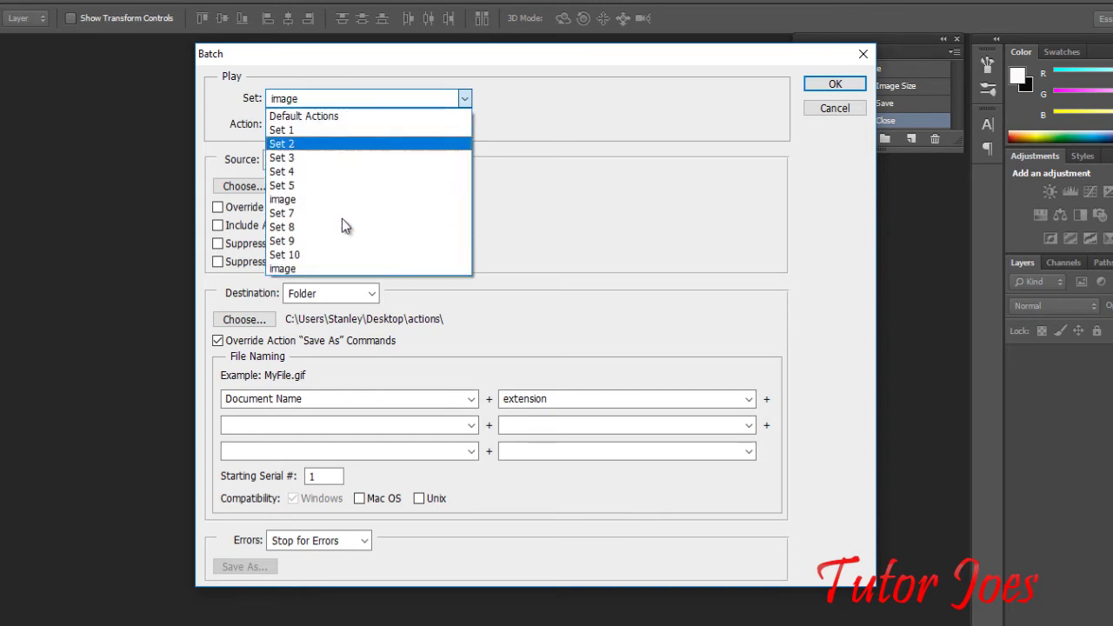
pyautogui.click(336, 269)
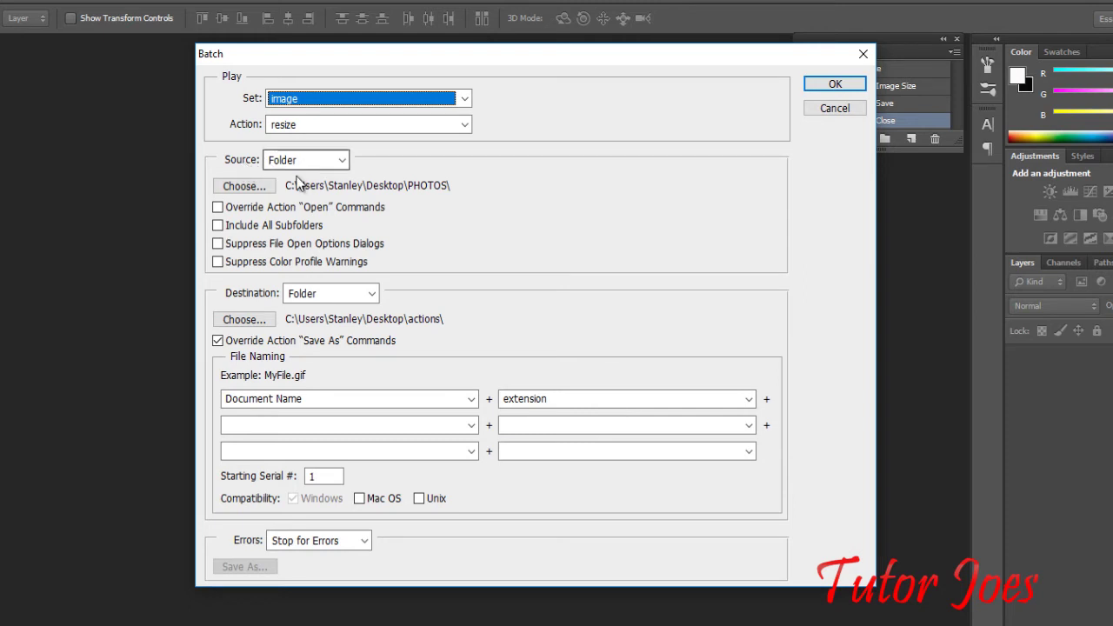
pyautogui.click(246, 186)
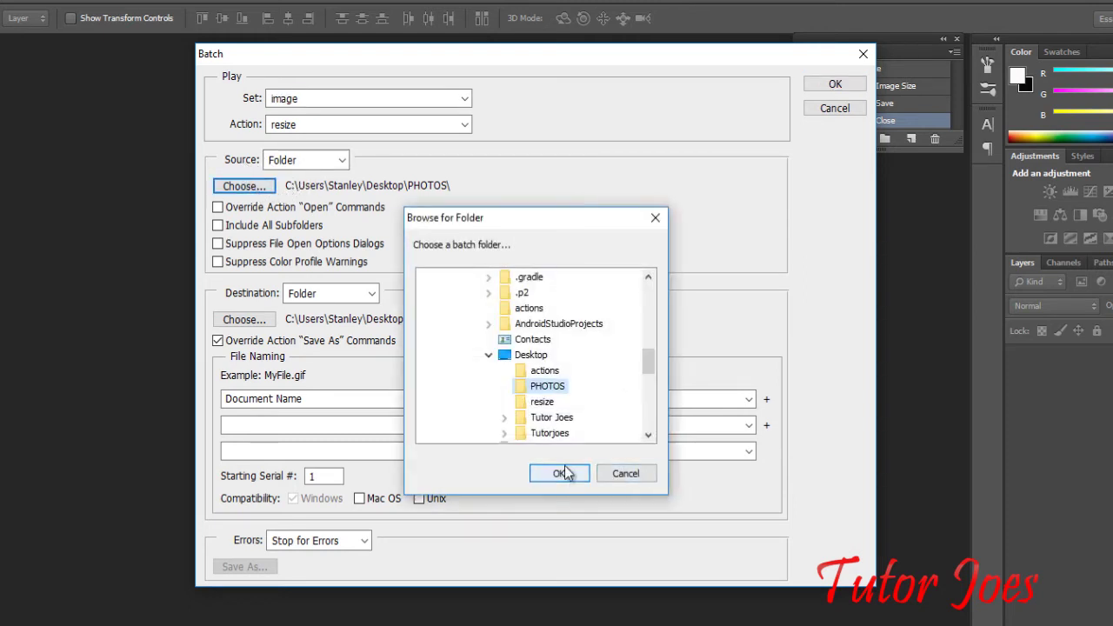
pyautogui.click(563, 473)
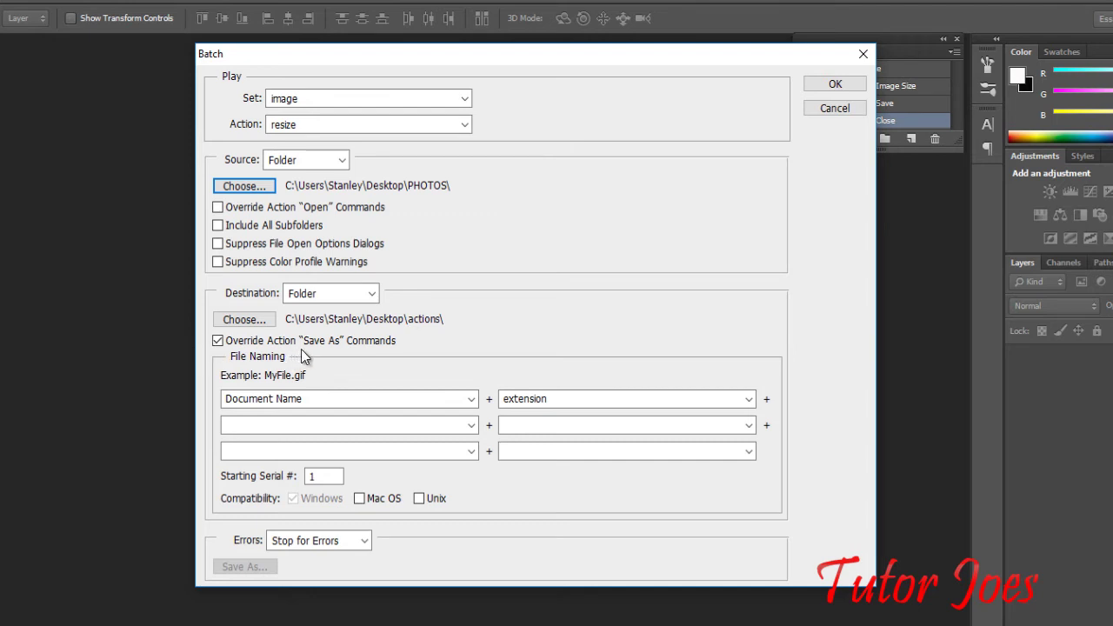
# Run the batch with Save As commands overridden, then open the first resized photo from actions
pyautogui.click(219, 342)
pyautogui.click(218, 341)
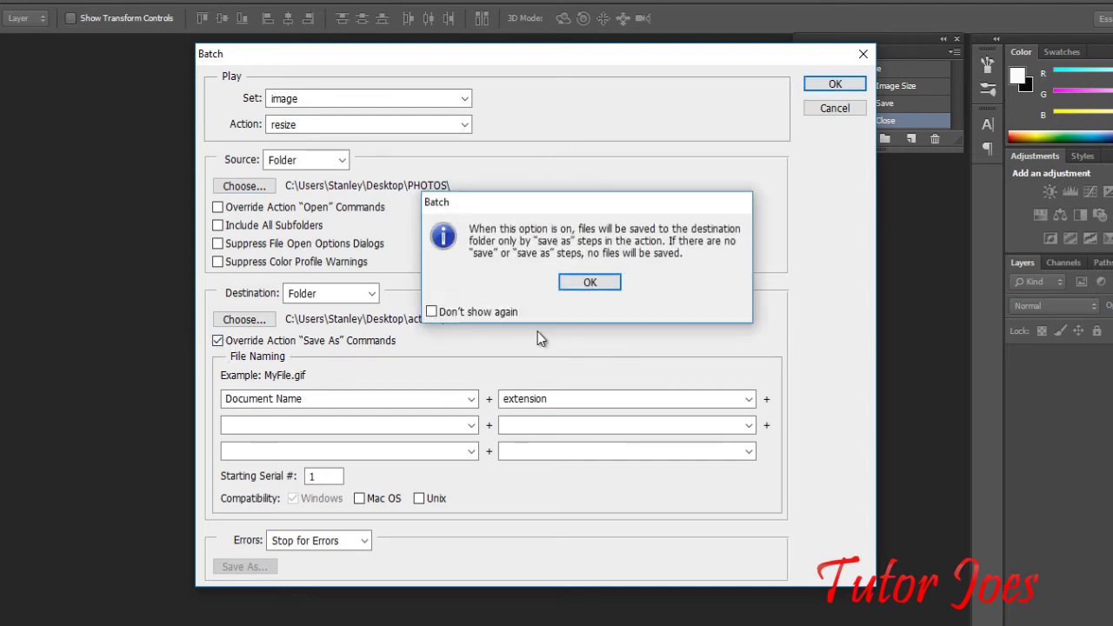
pyautogui.click(583, 282)
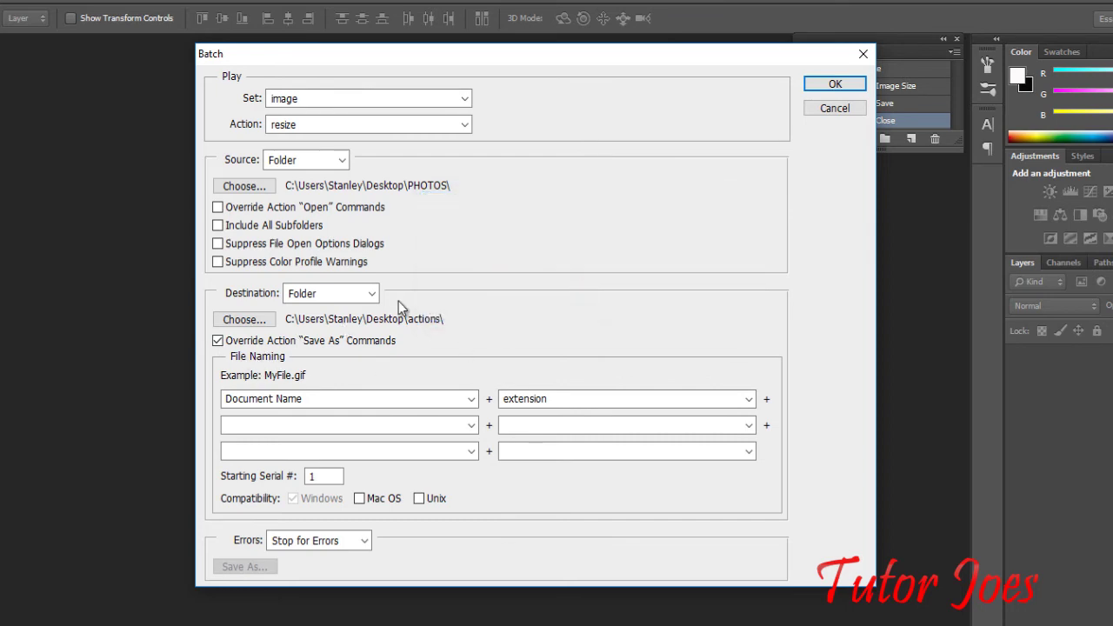
pyautogui.click(823, 87)
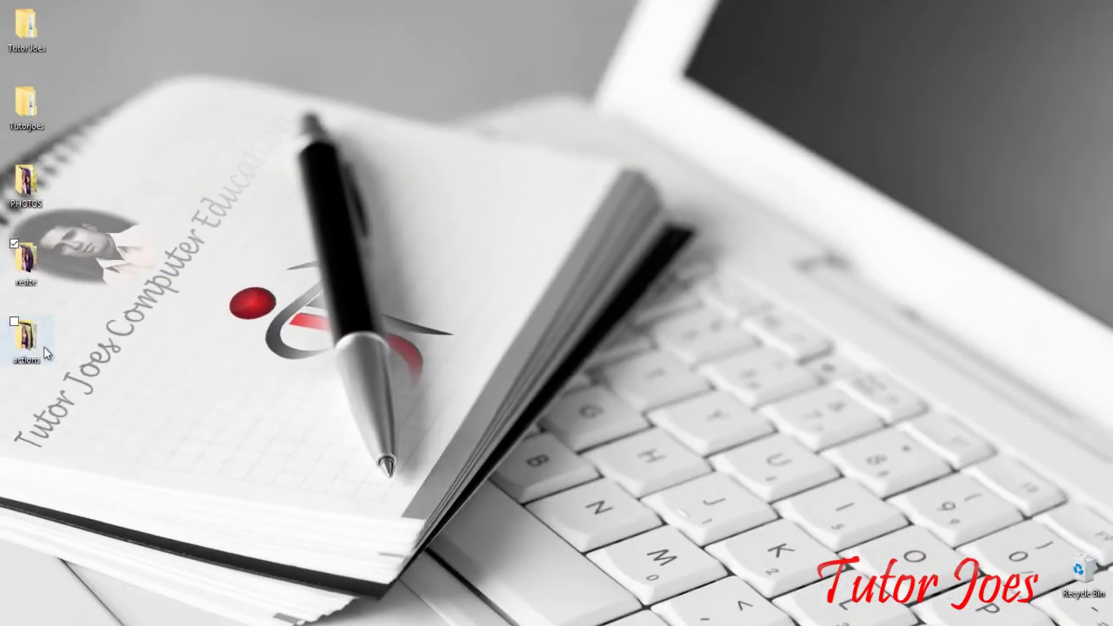
pyautogui.doubleClick(26, 339)
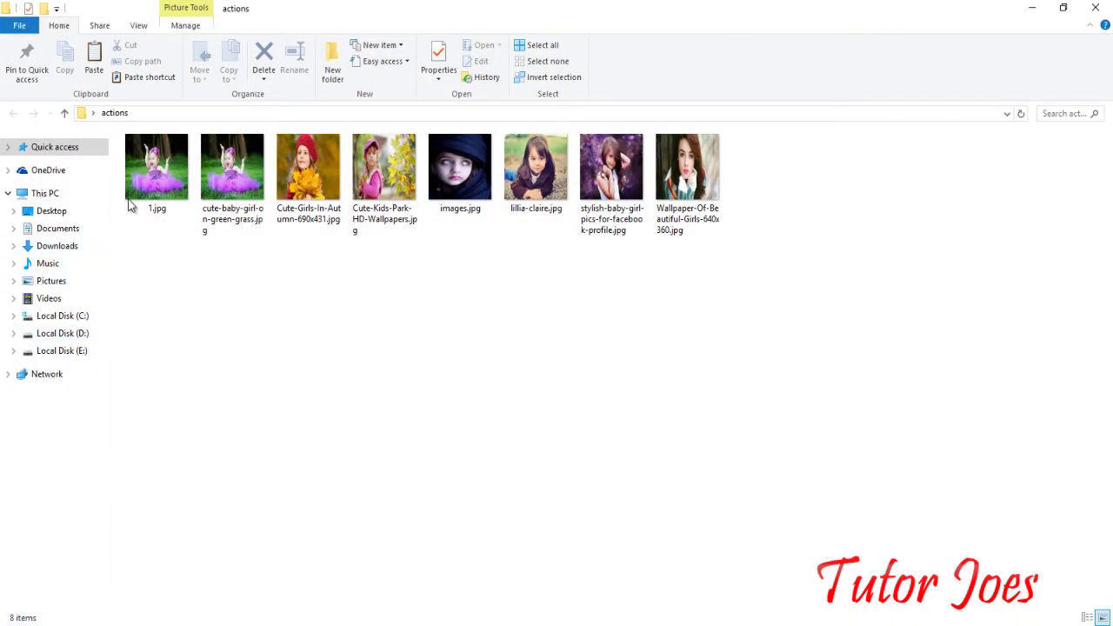
pyautogui.doubleClick(209, 196)
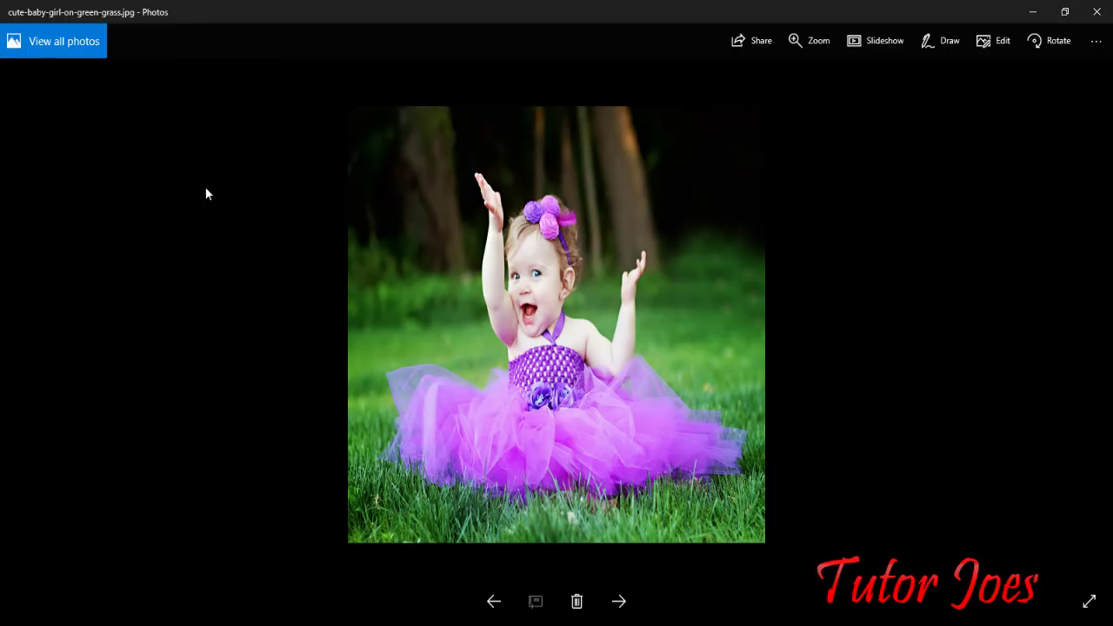
# Step through the resized square photos in Photos with the right arrow key
pyautogui.press('Right')
pyautogui.press('Right')
pyautogui.press('Right')
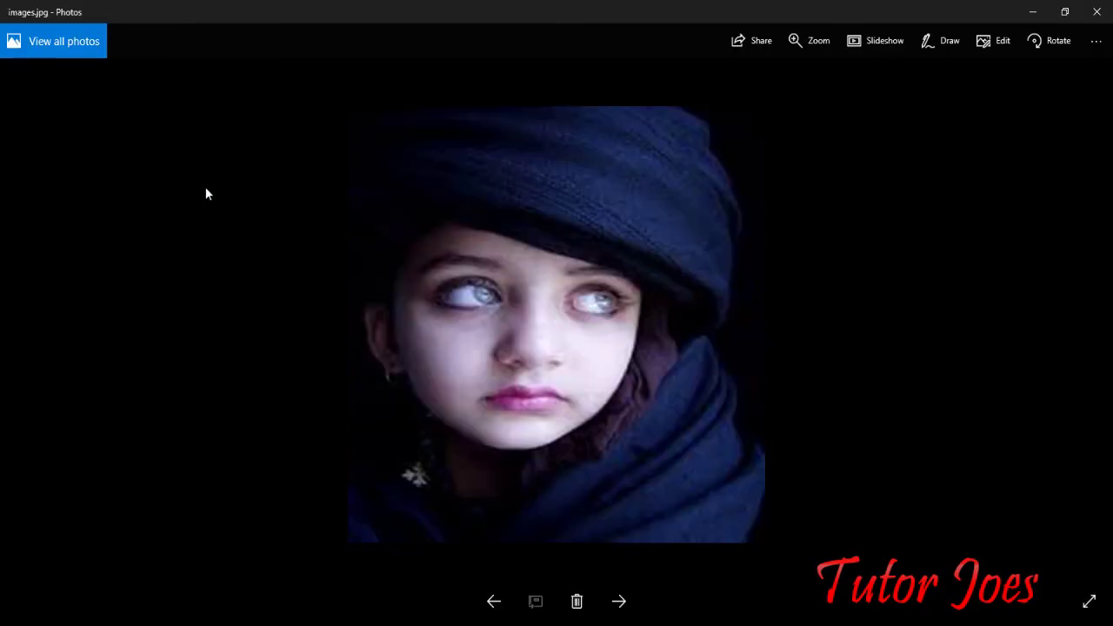
pyautogui.press('Right')
pyautogui.press('Right')
pyautogui.press('Right')
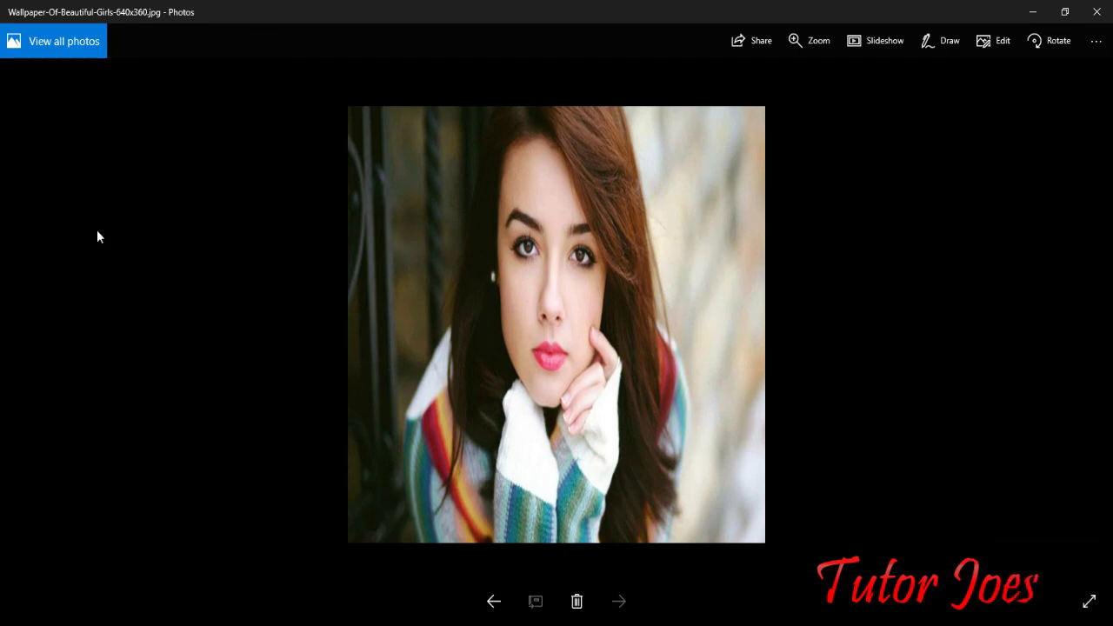